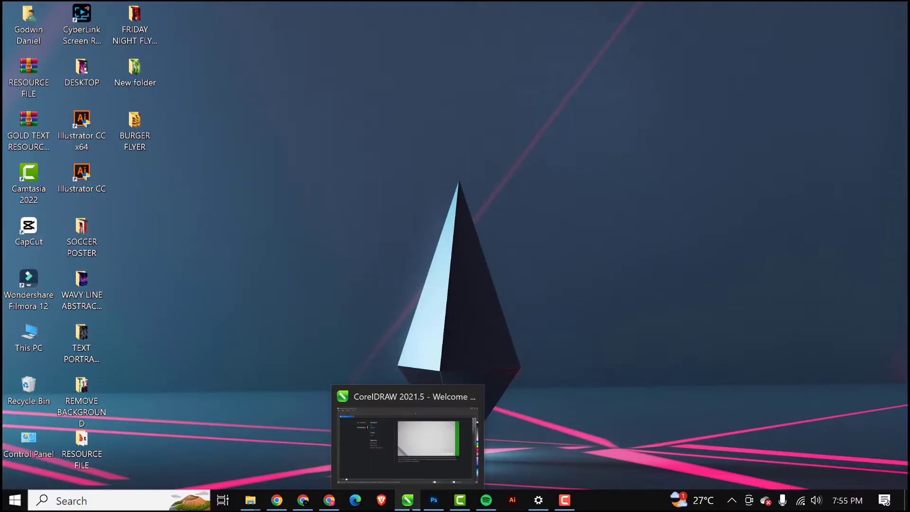
Restore CorelDRAW and start a new 4.0 × 5.0 inch RGB document at 300 dpi
left_click(405, 500)
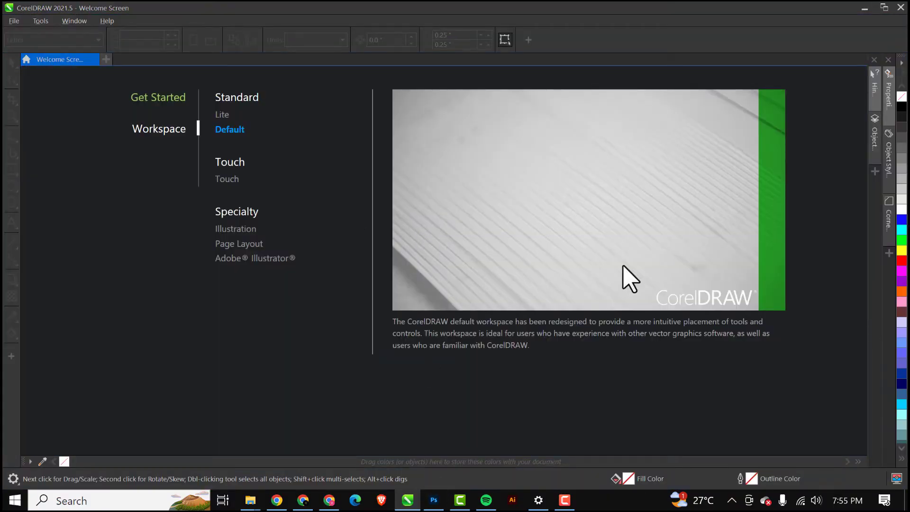
left_click(17, 26)
left_click(24, 36)
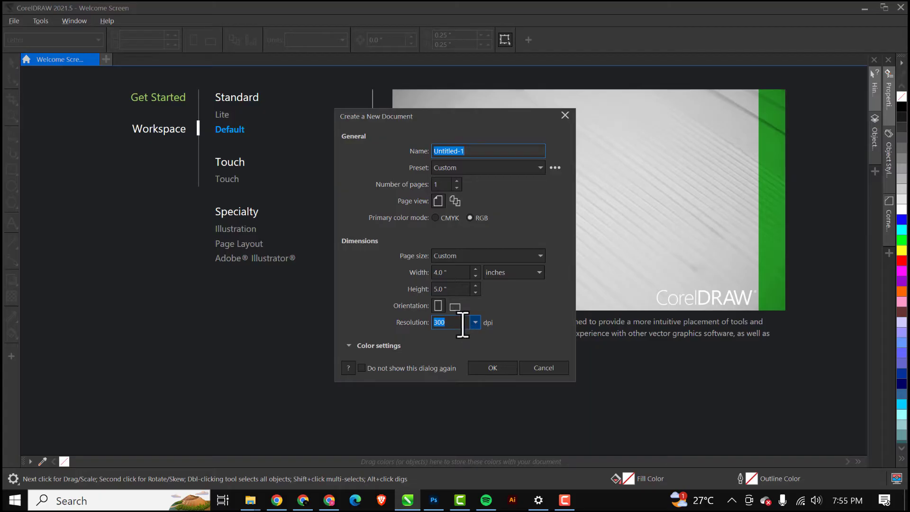
Create the blank page, then enable 'Double-click to edit bitmaps in Corel PHOTO-PAINT' in Options
left_click(506, 370)
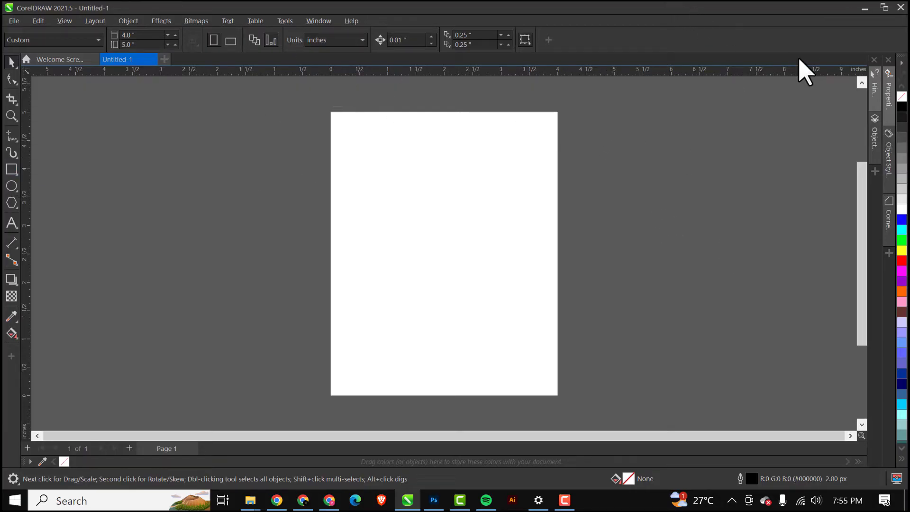
left_click(284, 21)
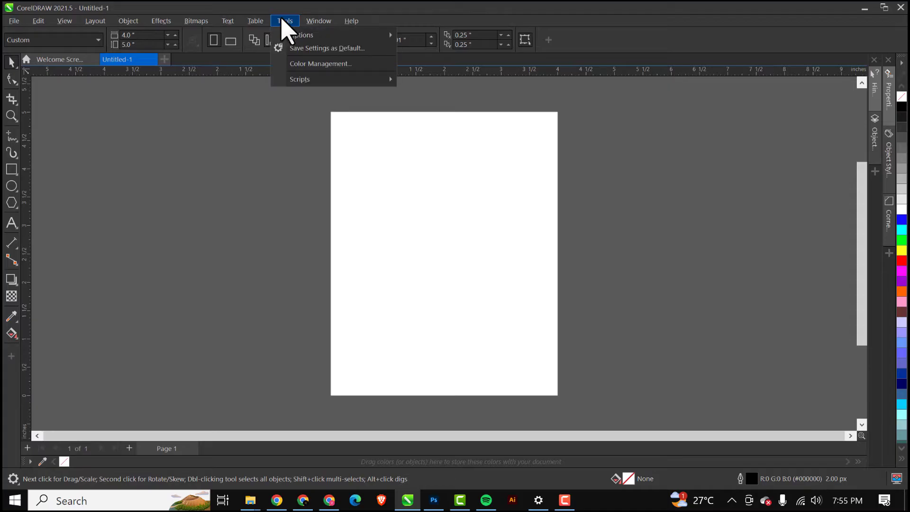
mouse_move(292, 38)
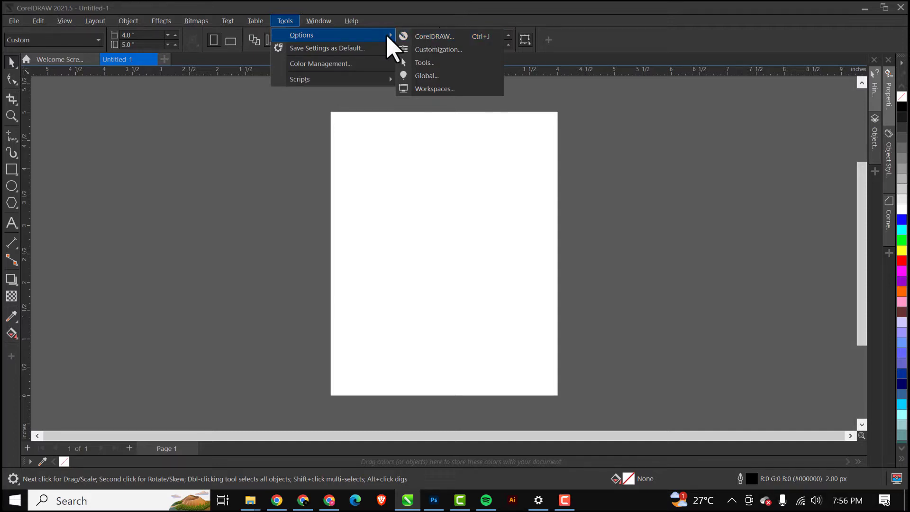
left_click(436, 40)
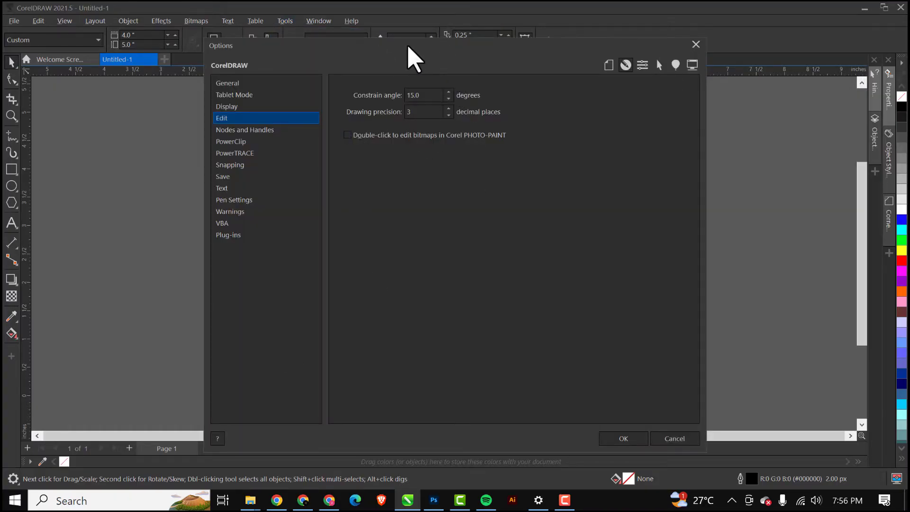
left_click_drag(406, 48, 385, 53)
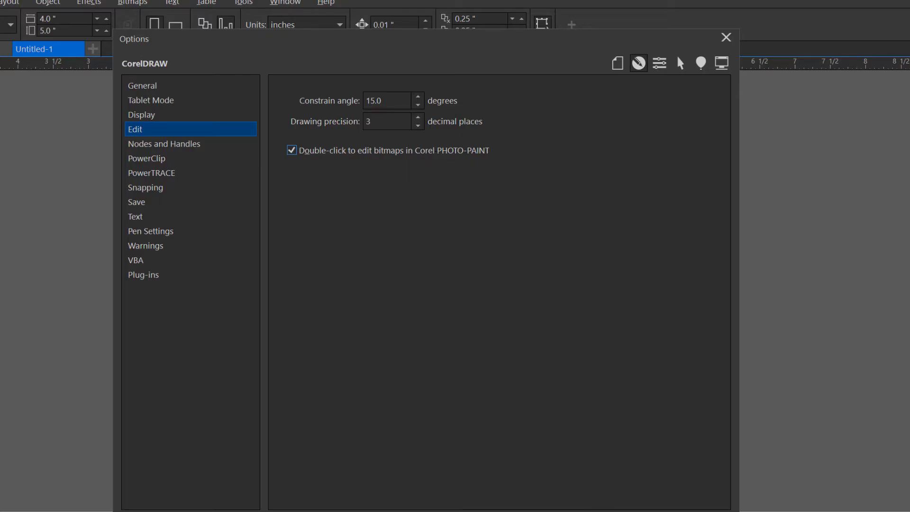
left_click(609, 458)
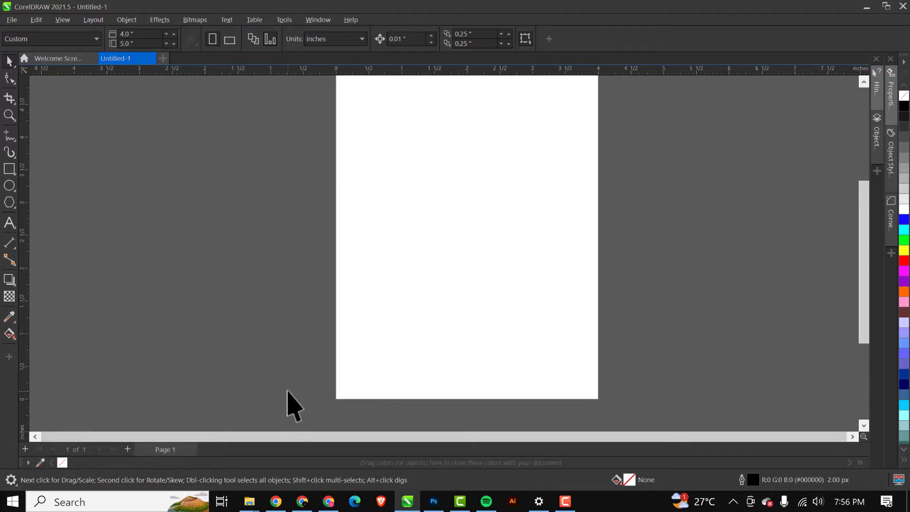
Drag the portrait photo from the RESOURCE FILE folder onto the CorelDRAW page
left_click(250, 501)
left_click(360, 459)
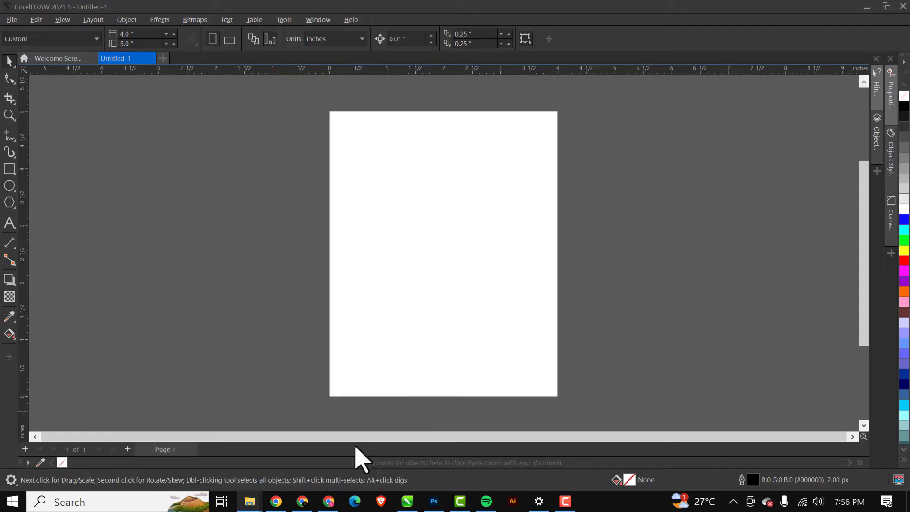
left_click(162, 122)
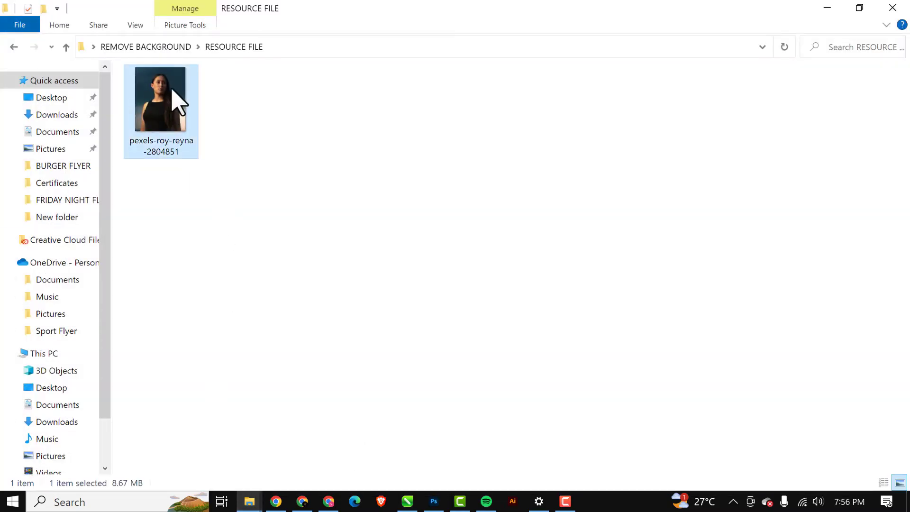
left_click_drag(177, 98, 263, 240)
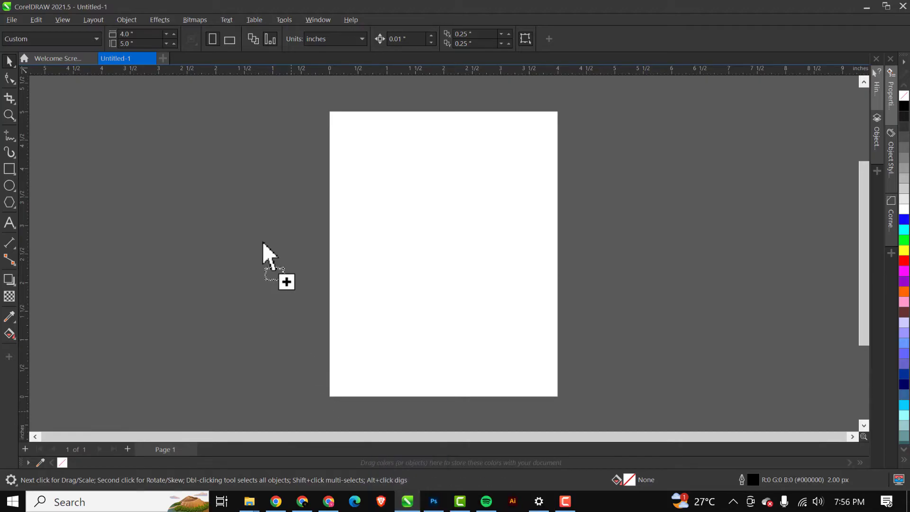
Scale the photo down to 21% (2.719 × 3.478 inches) and nudge it into place
scroll(339, 248, "down", 5)
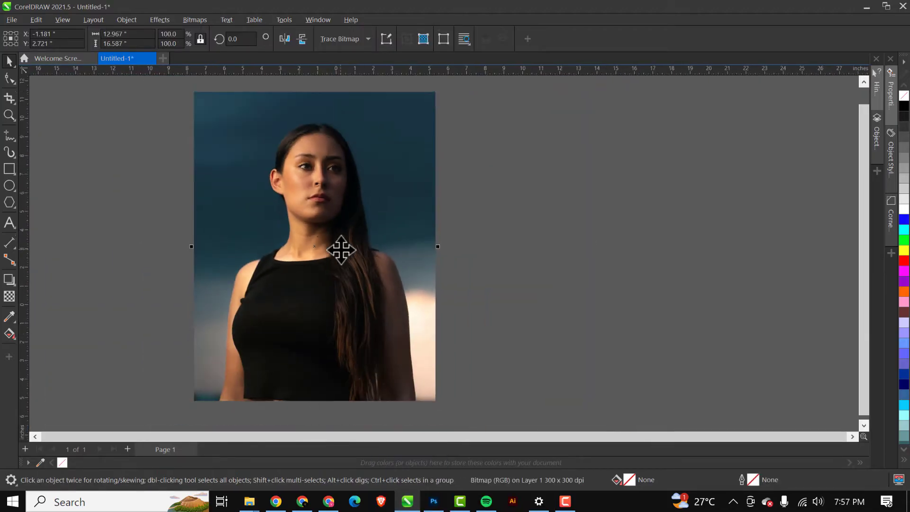
left_click_drag(406, 142, 400, 255)
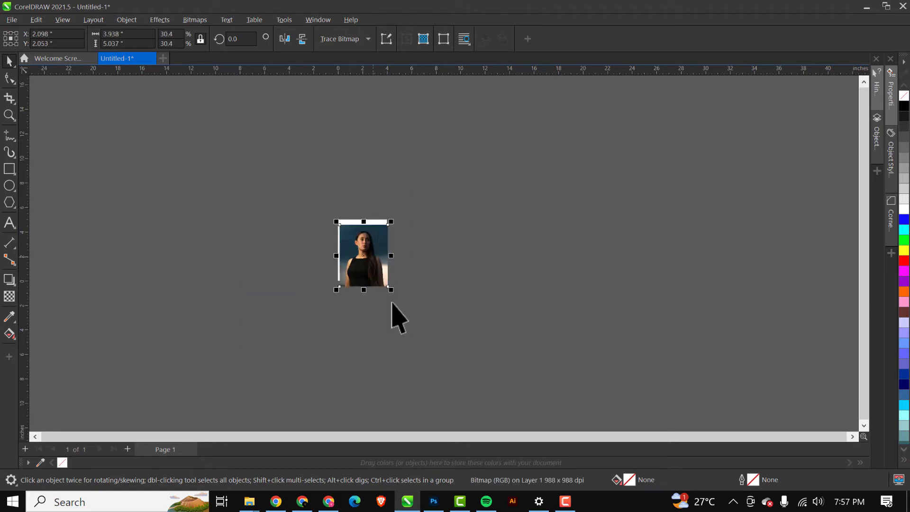
left_click_drag(392, 289, 383, 280)
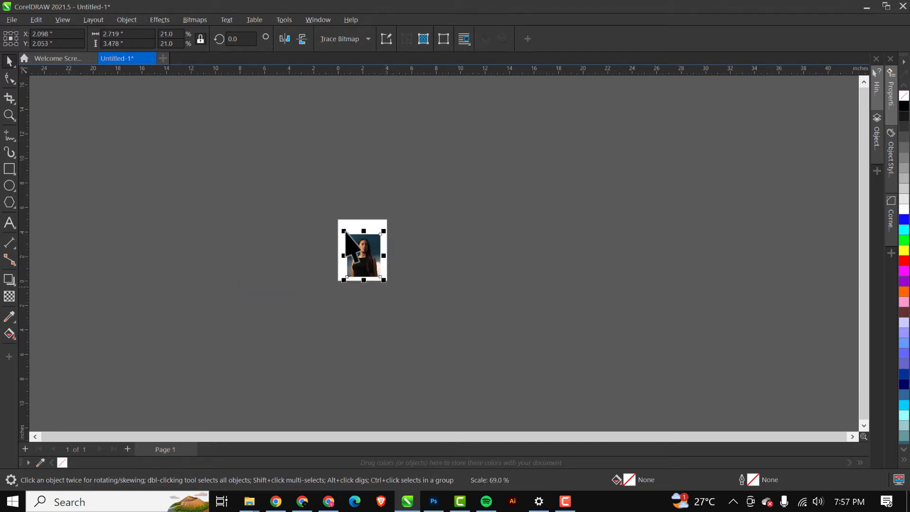
key("shift+F2")
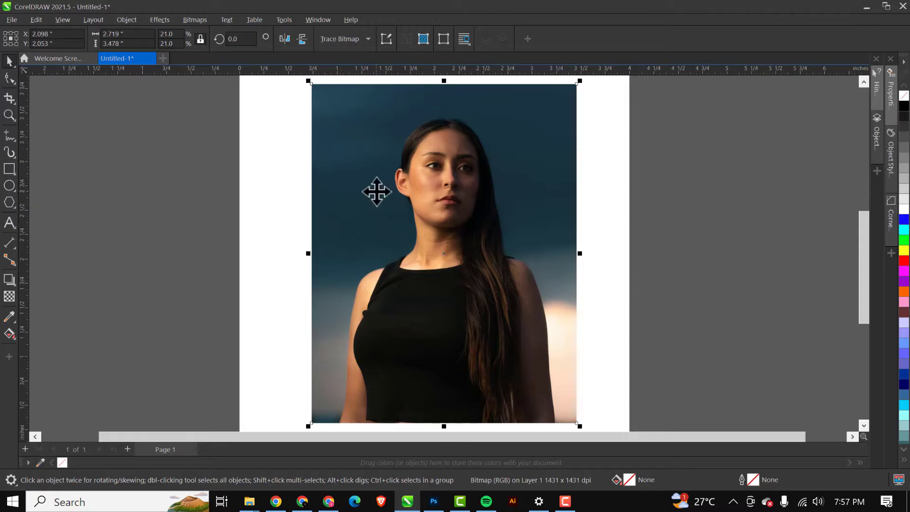
left_click_drag(501, 248, 490, 249)
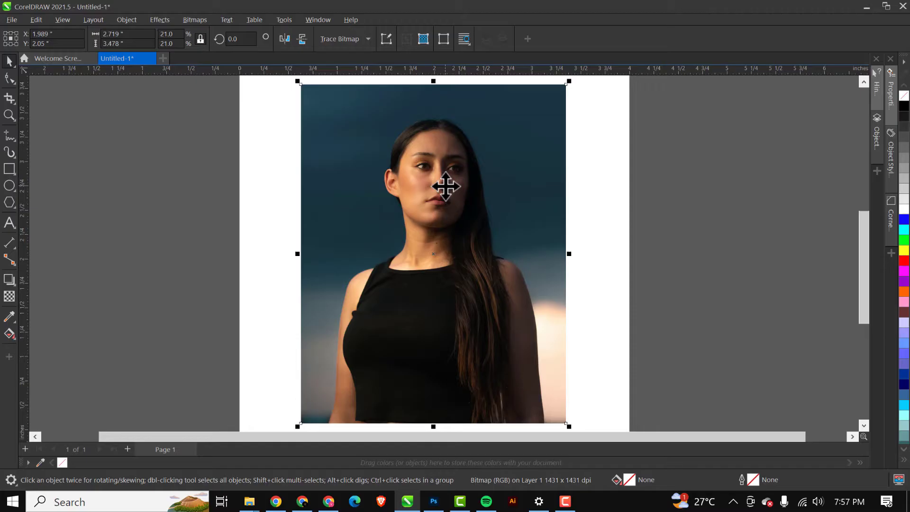
Open the portrait in Corel PHOTO-PAINT and launch Image > Cutout Lab
double_click(436, 162)
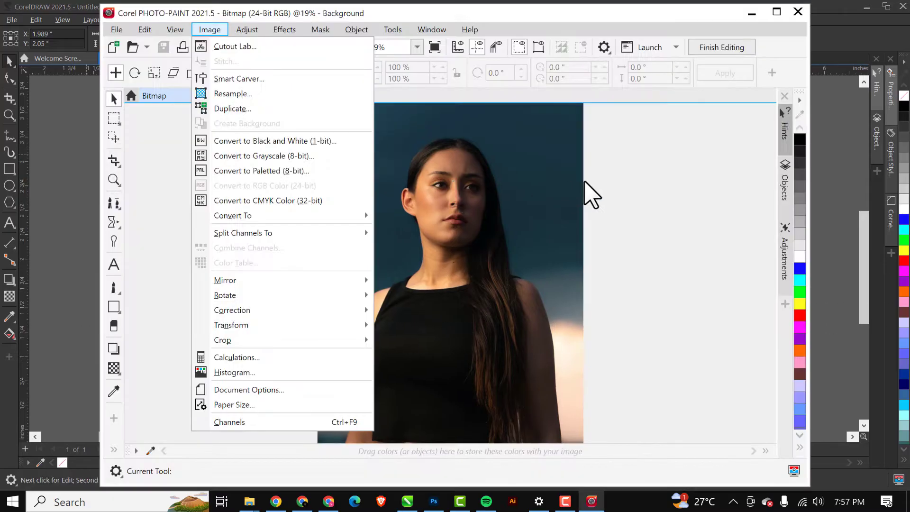
left_click(634, 181)
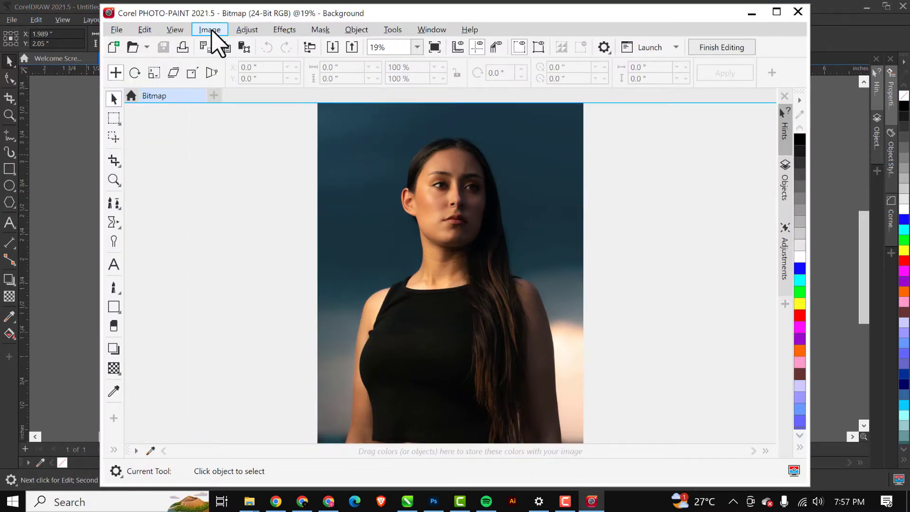
left_click(210, 31)
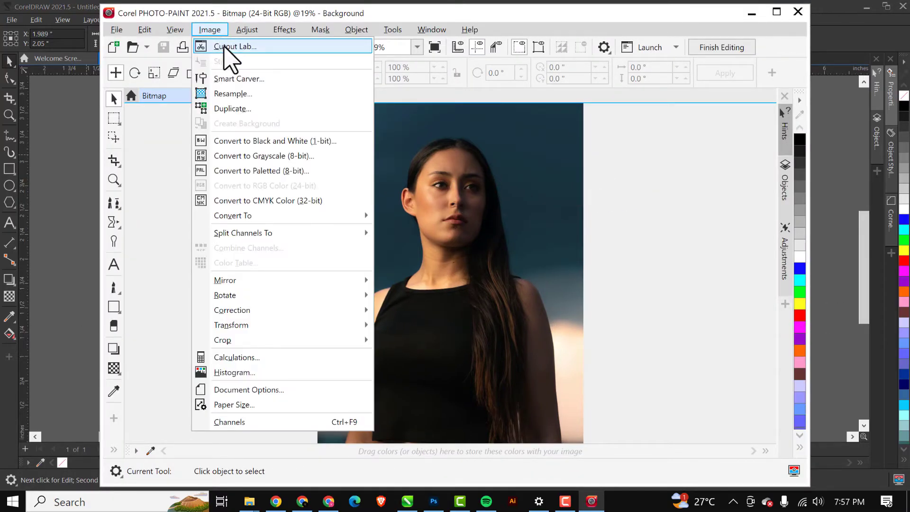
left_click(227, 47)
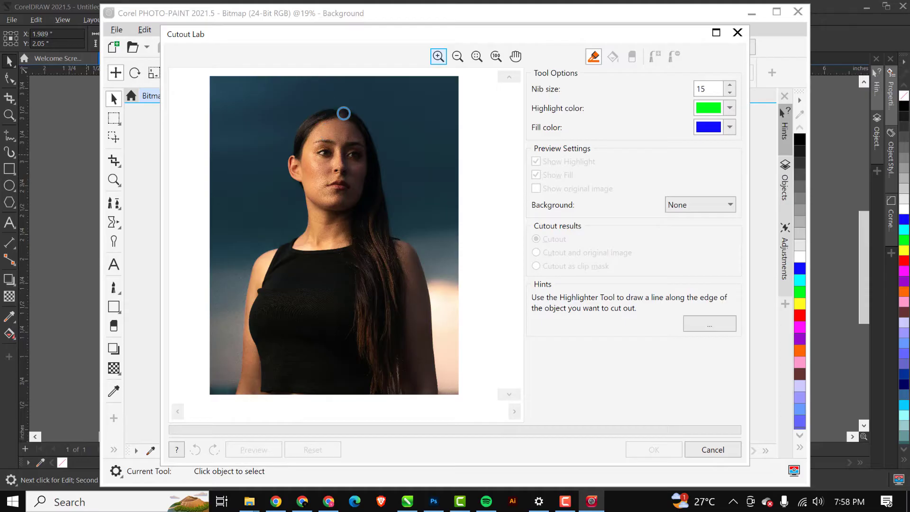
Zoom the preview out to head and shoulders and raise the highlighter nib to 126
scroll(344, 113, "up", 2)
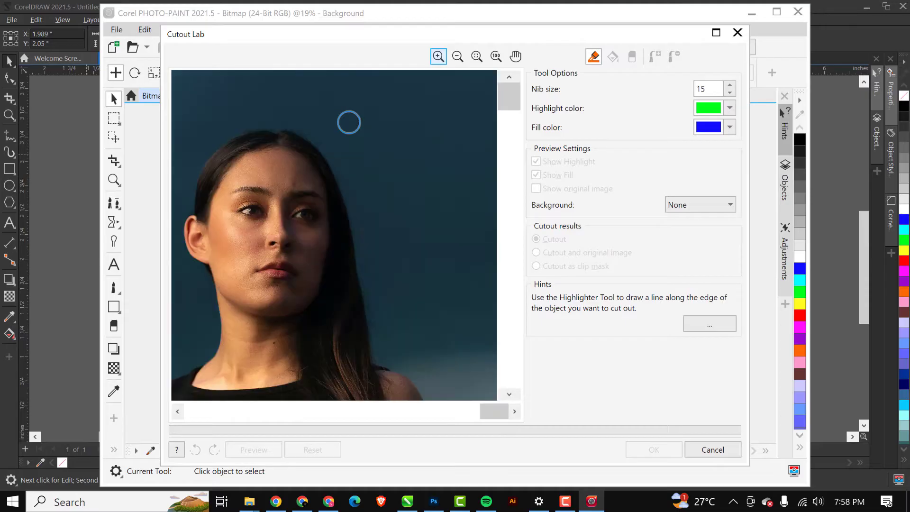
left_click(457, 58)
left_click(290, 187)
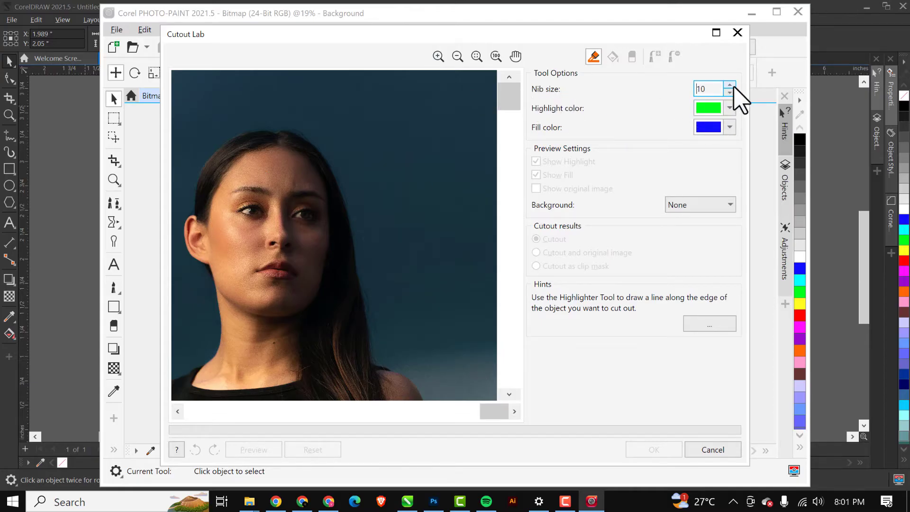
left_click(730, 84)
left_click_drag(323, 159, 305, 121)
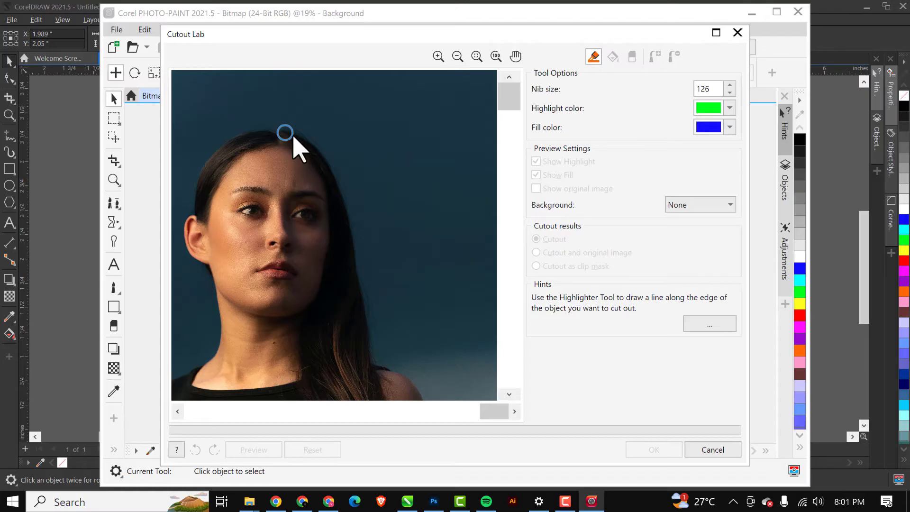
Reduce the nib to 94 and highlight the right hair edge down past the shoulder
left_click_drag(292, 136, 315, 148)
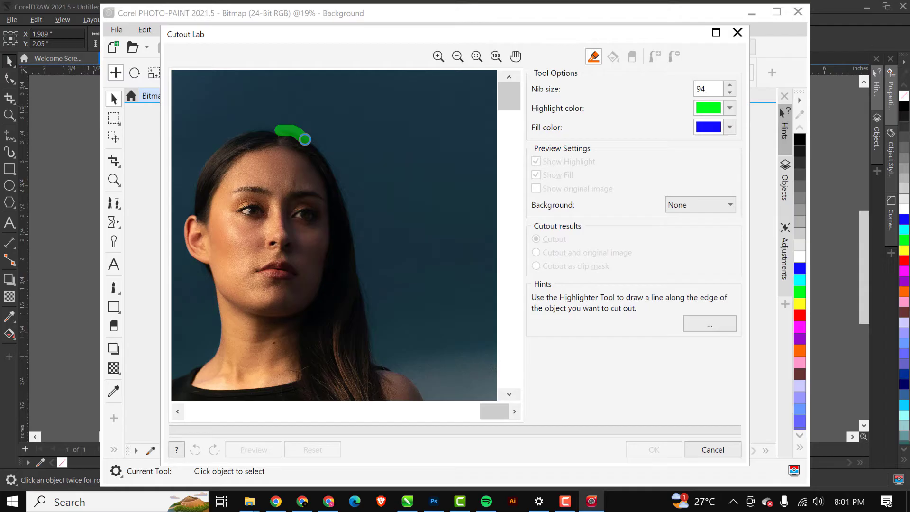
left_click_drag(305, 139, 324, 155)
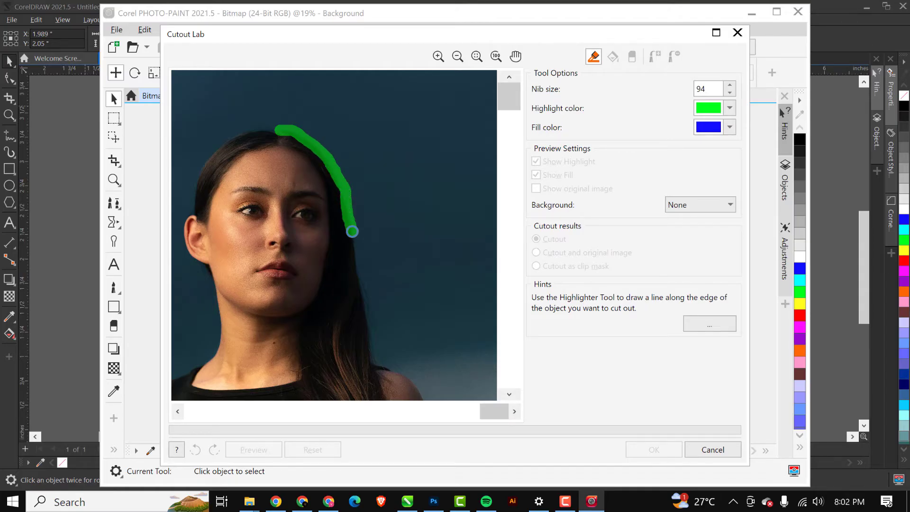
left_click_drag(359, 270, 369, 321)
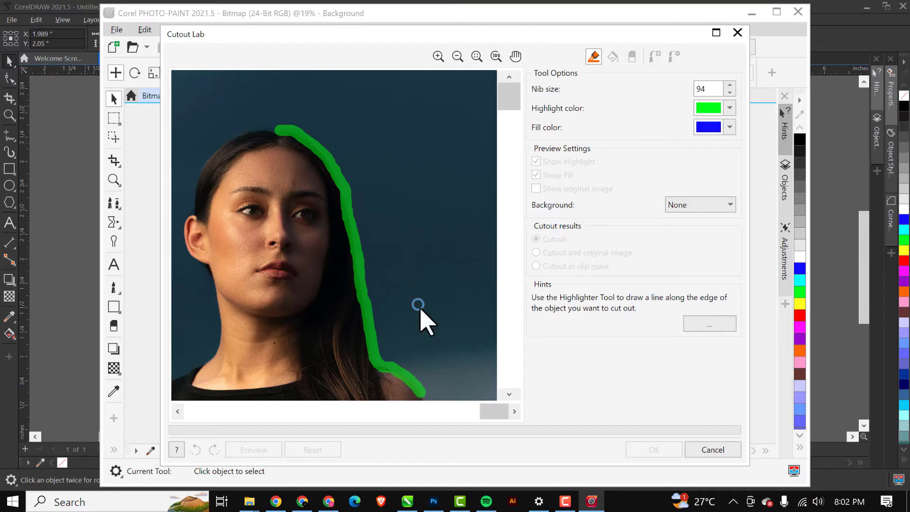
left_click_drag(511, 92, 514, 223)
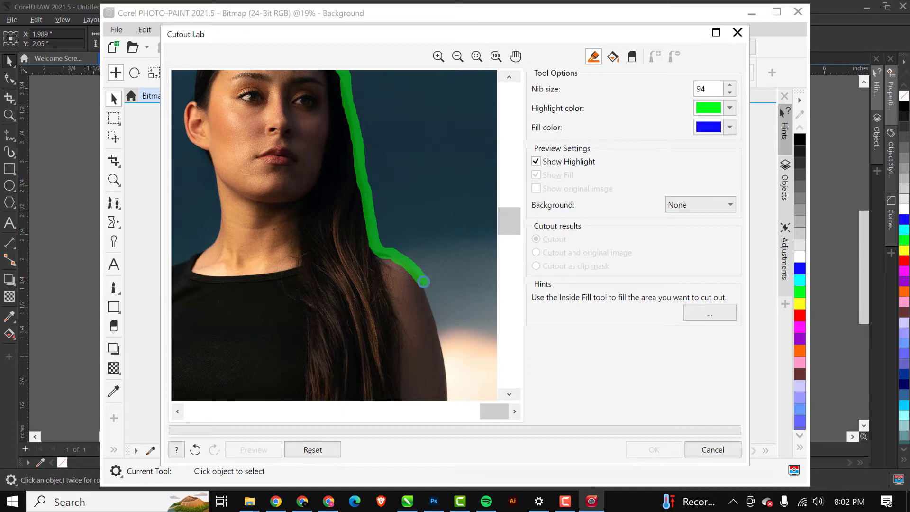
left_click_drag(435, 321, 442, 358)
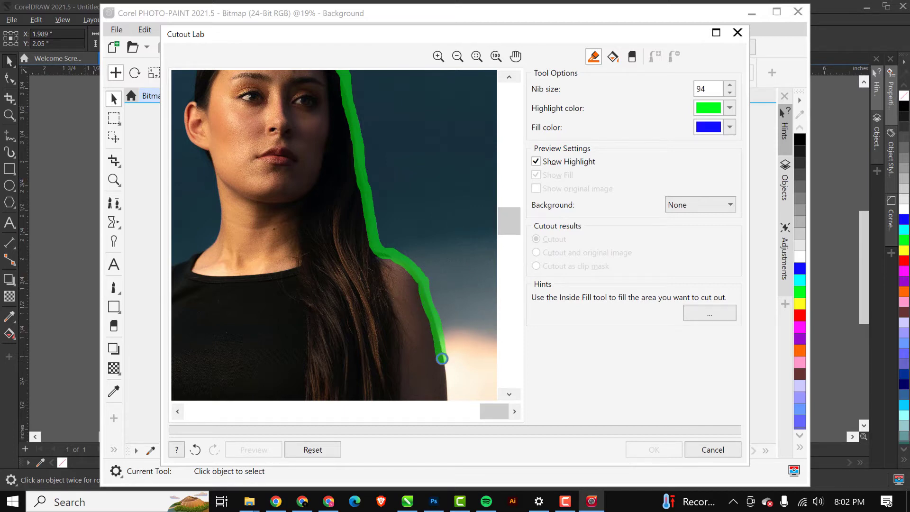
left_click_drag(450, 393, 450, 399)
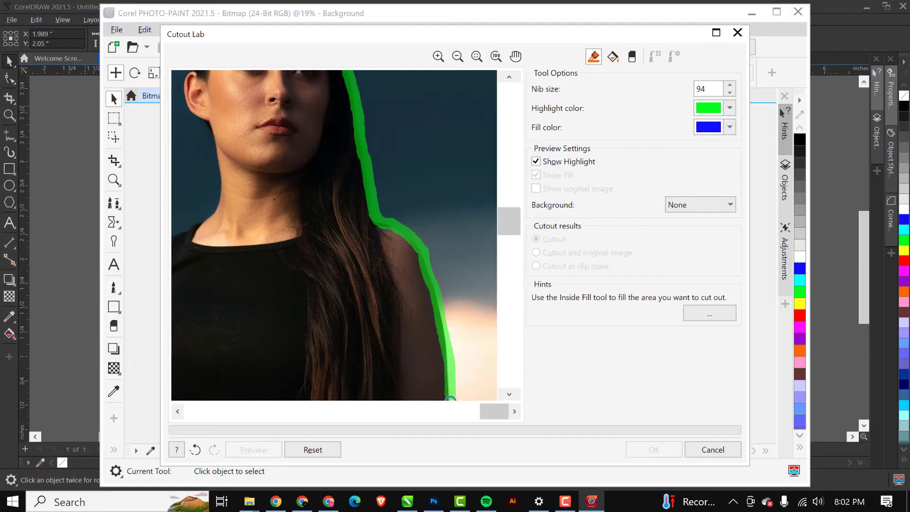
left_click_drag(512, 264, 512, 397)
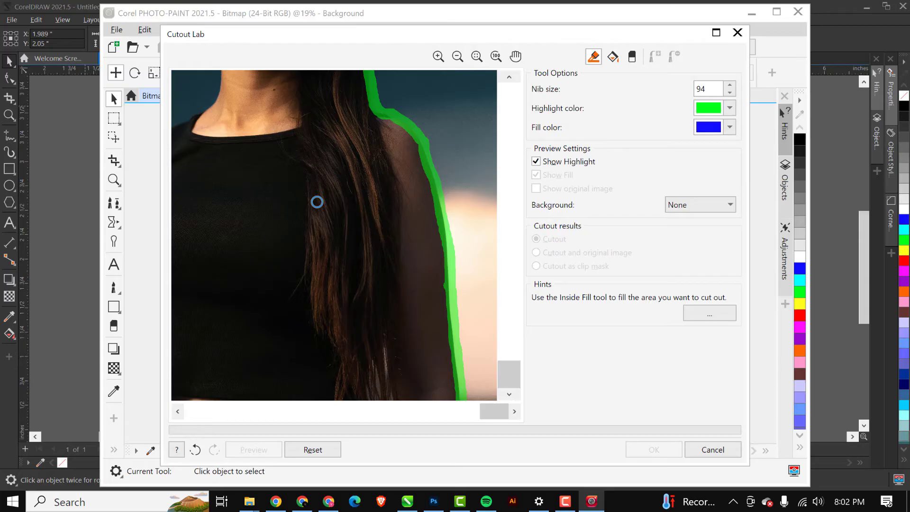
Highlight across the bottom, up the left side and over the head, undoing one stroke
mouse_move(491, 412)
left_mouse_down()
mouse_move(202, 424)
mouse_move(213, 416)
left_mouse_up()
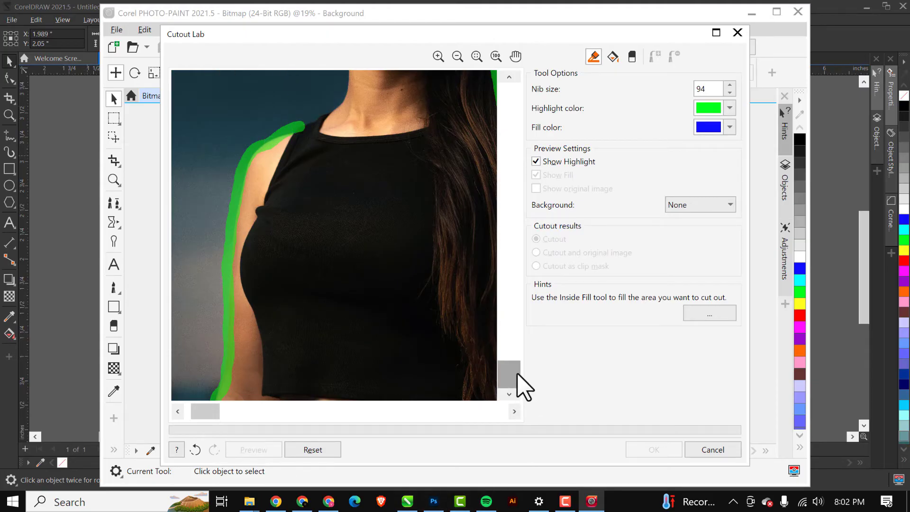
left_click_drag(517, 382, 518, 168)
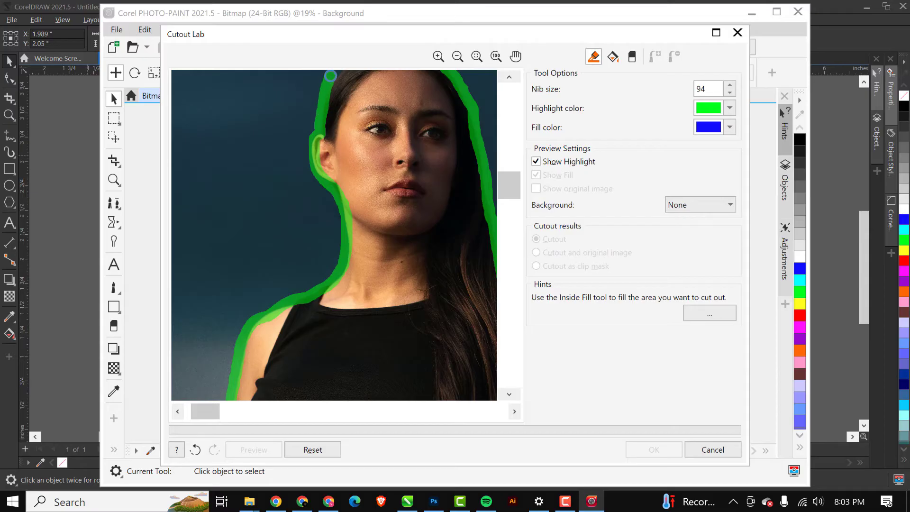
scroll(322, 123, "up", 1)
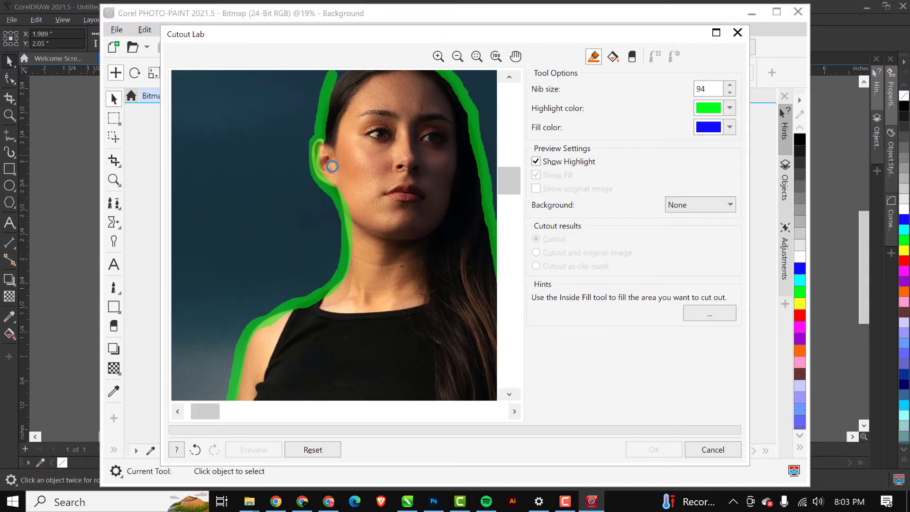
left_click_drag(514, 182, 508, 138)
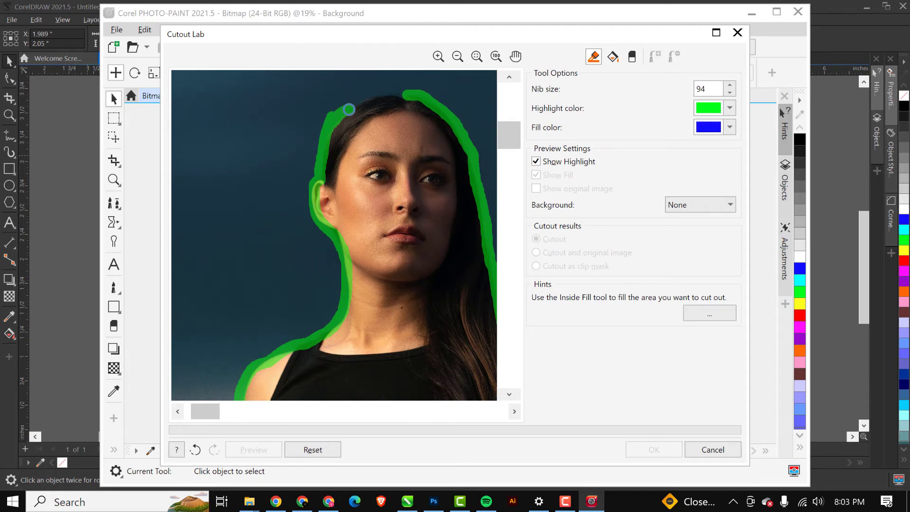
left_click_drag(360, 107, 375, 98)
key("ctrl+z")
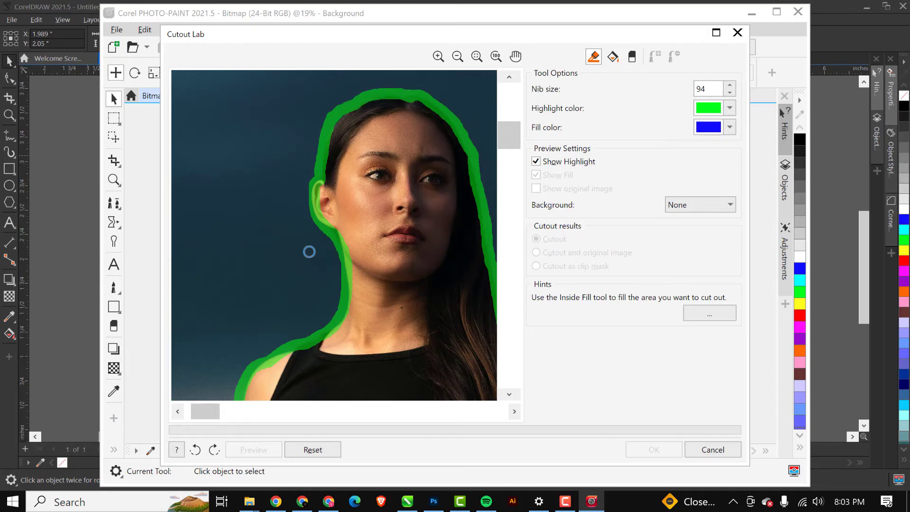
Zoom out to the whole photo and close the outline down to the image bottom
left_click(458, 56)
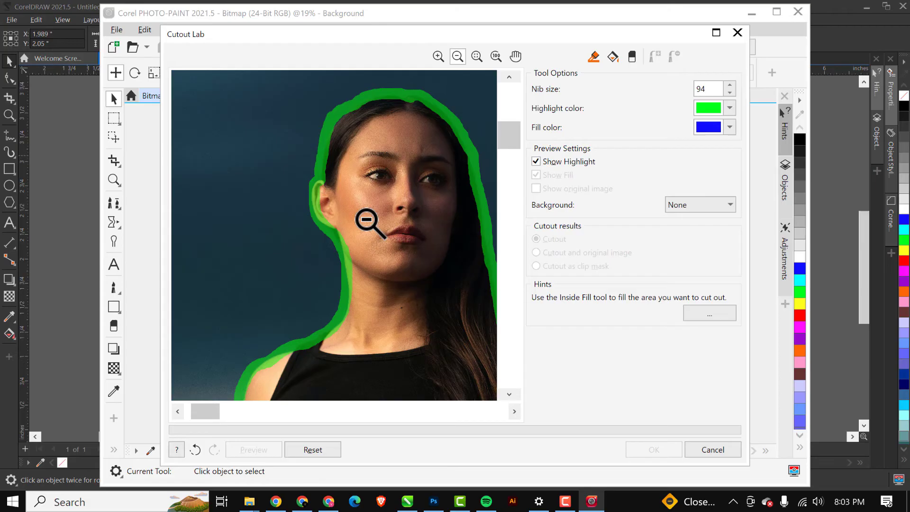
left_click(384, 212)
left_click(377, 242)
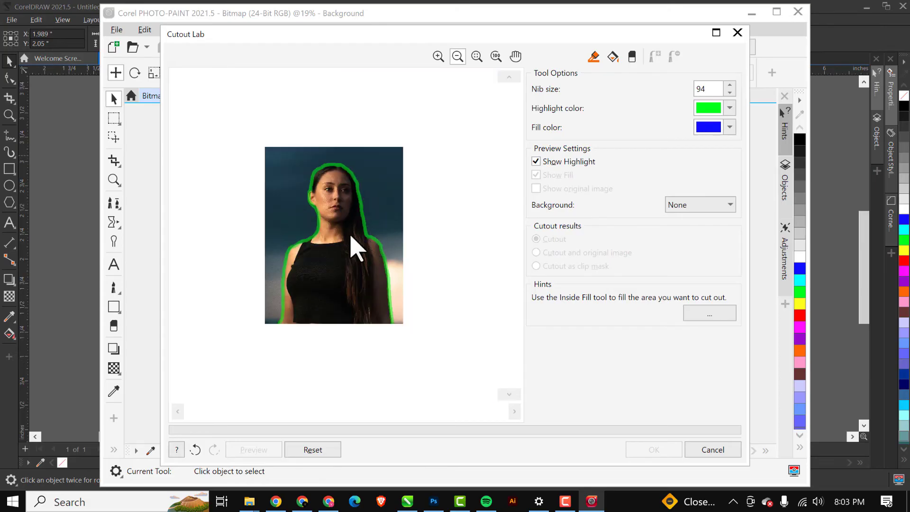
scroll(325, 237, "up", 2)
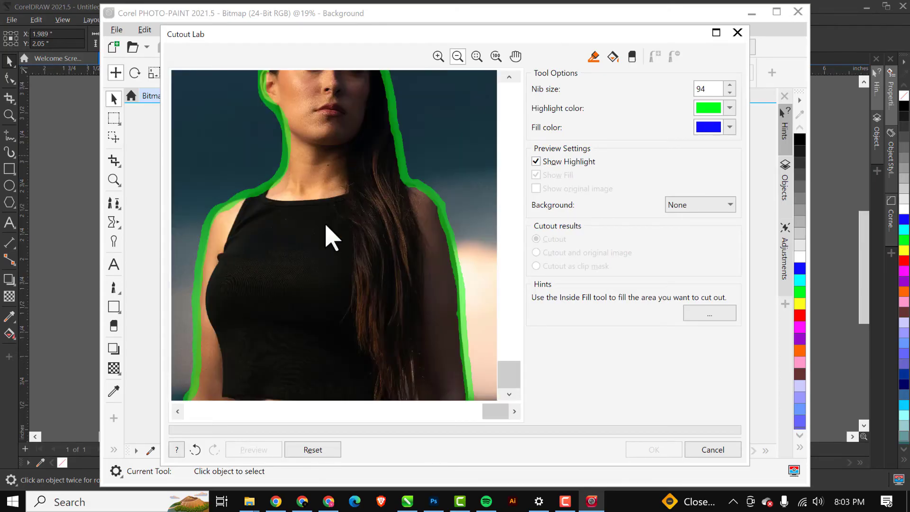
left_click_drag(512, 386, 506, 258)
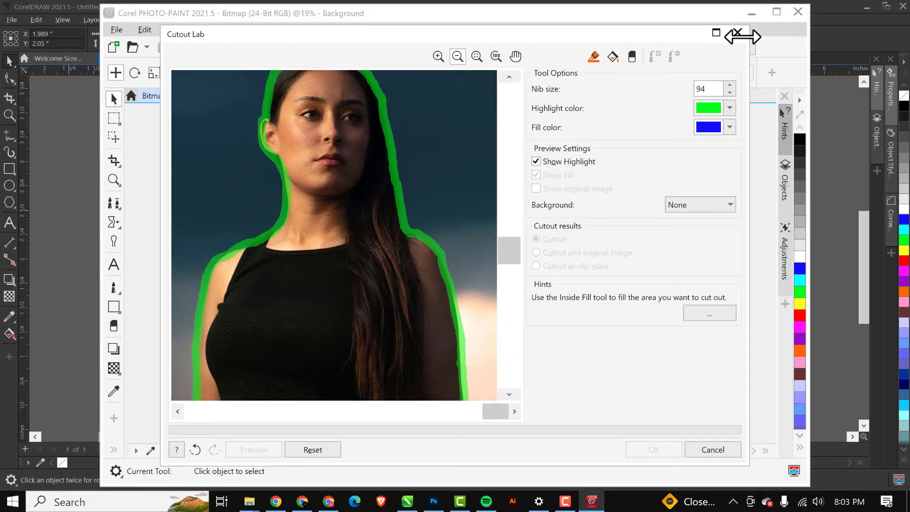
Fill the area inside the green outline with blue using the Inside Fill tool
left_click(613, 57)
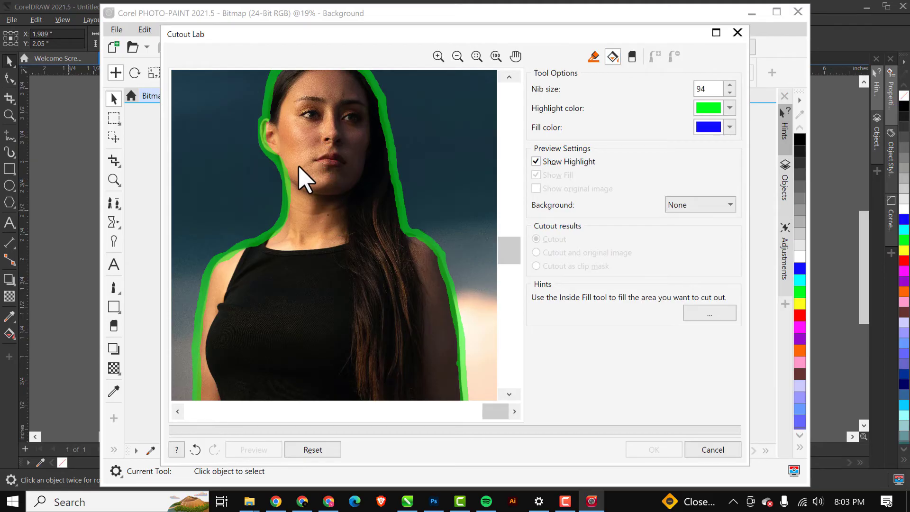
scroll(328, 215, "down", 3)
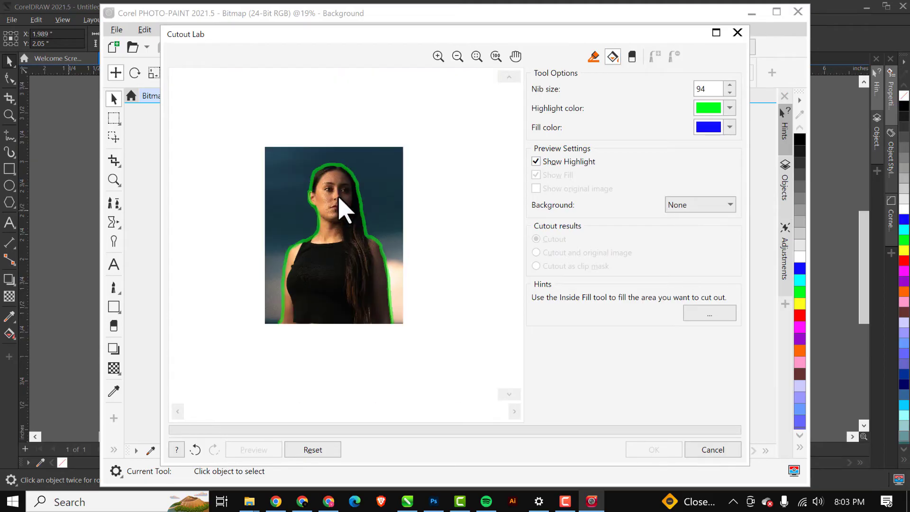
left_click(336, 217)
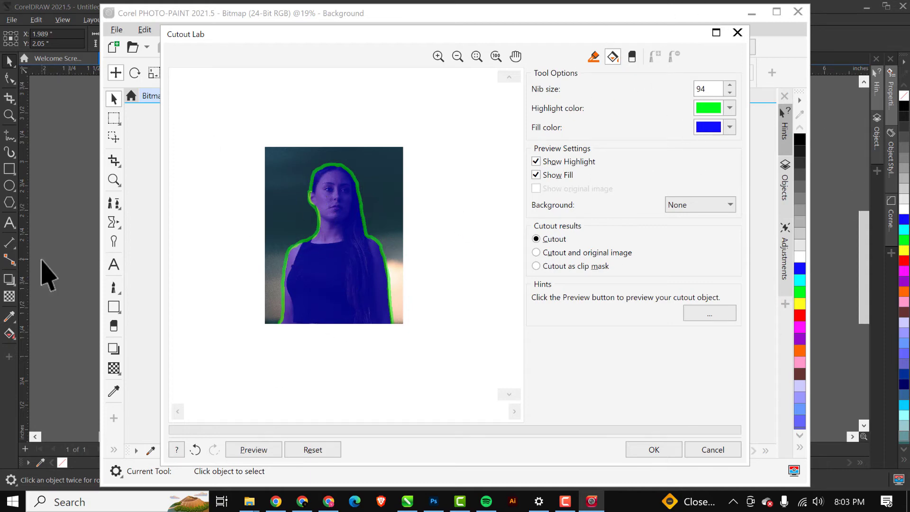
Preview the cutout on transparency and pan around to inspect her face and hairline
left_click(260, 448)
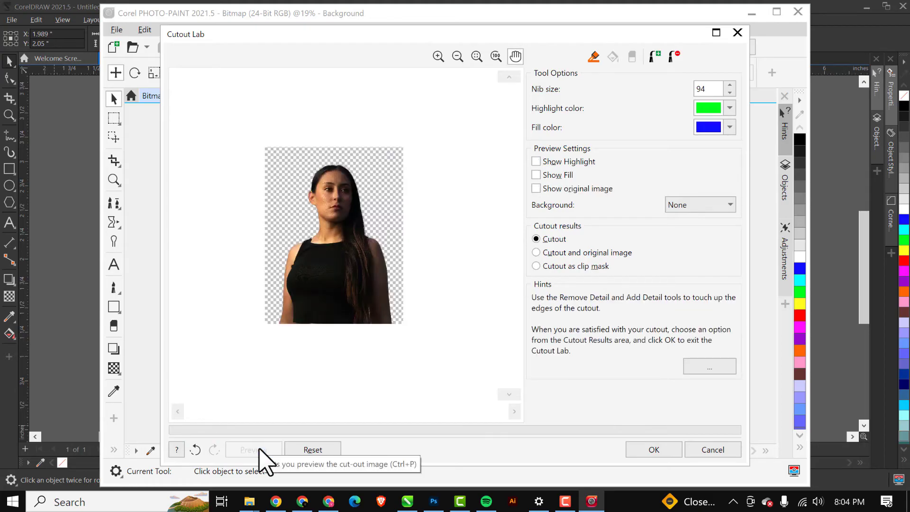
scroll(335, 202, "up", 2)
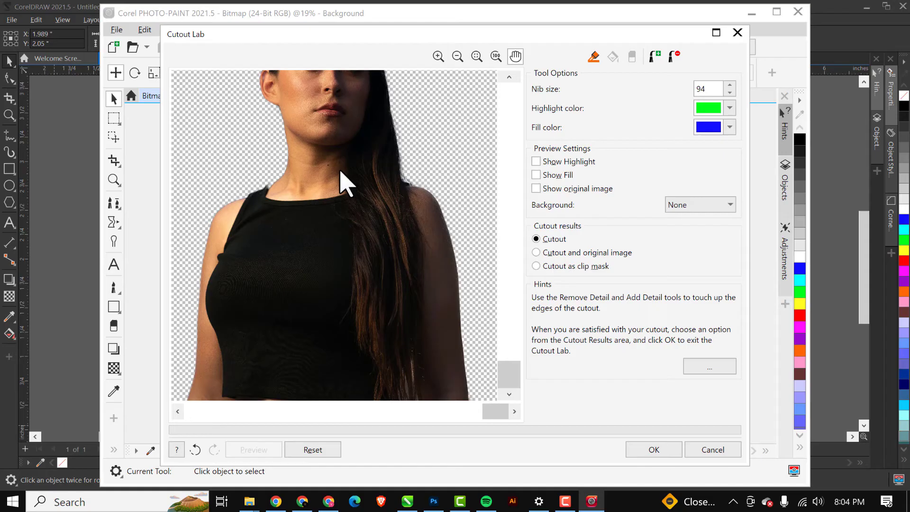
left_click_drag(329, 159, 331, 267)
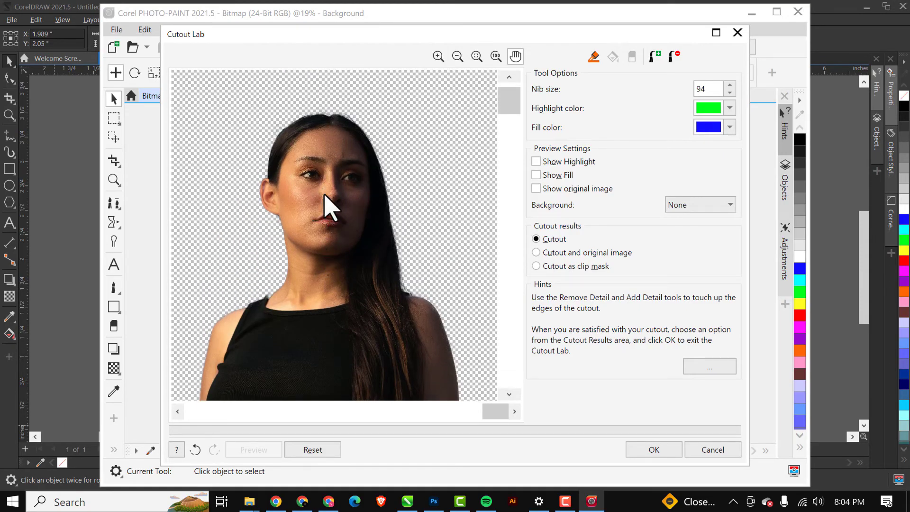
left_click_drag(329, 206, 335, 142)
left_click_drag(335, 243, 350, 195)
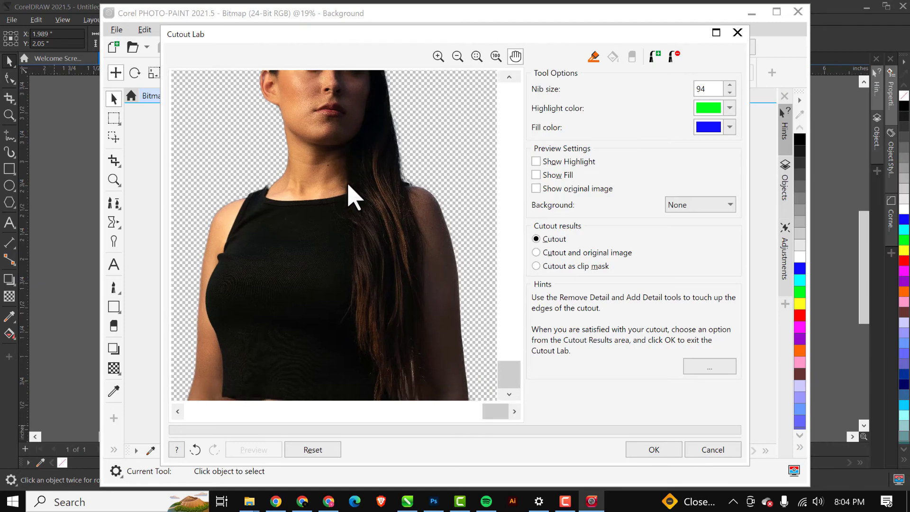
scroll(351, 322, "up", 3)
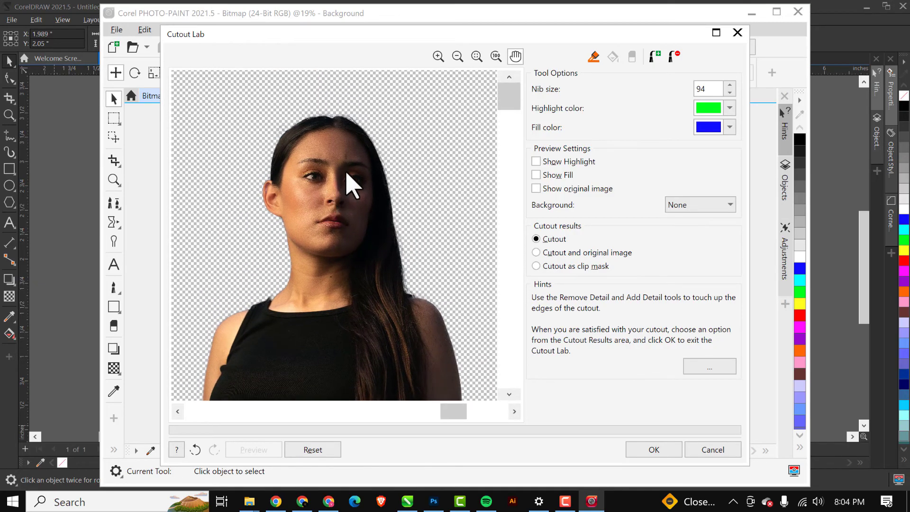
scroll(350, 183, "up", 3)
left_click_drag(236, 179, 393, 176)
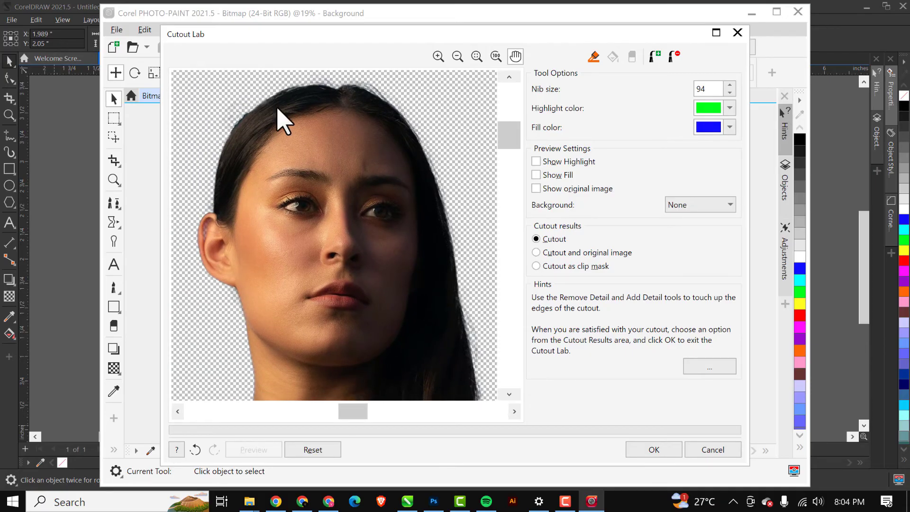
left_click_drag(279, 115, 304, 197)
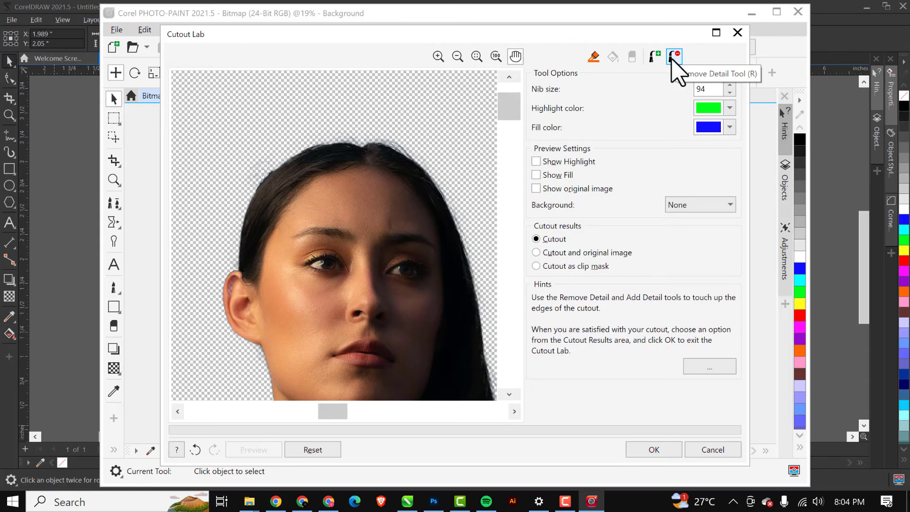
Switch the Cutout Lab brush from Remove Detail to Add Detail
left_click(674, 57)
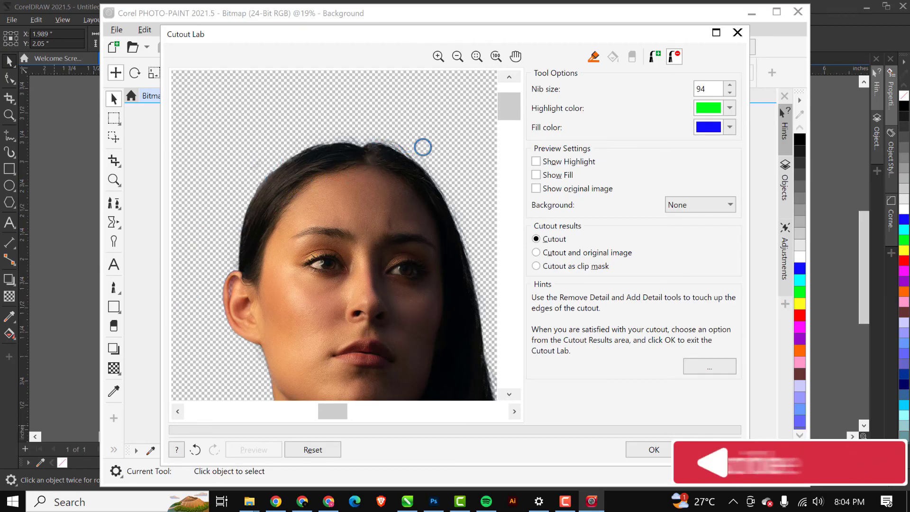
left_click(655, 57)
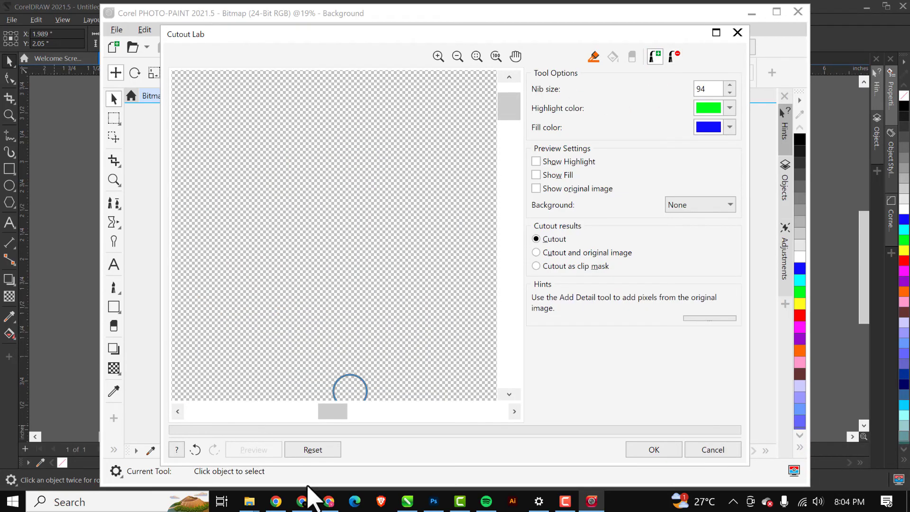
Scroll and zoom the Cutout Lab preview to inspect the woman's edges from hair to torso
left_click(324, 450)
left_click_drag(486, 411, 309, 417)
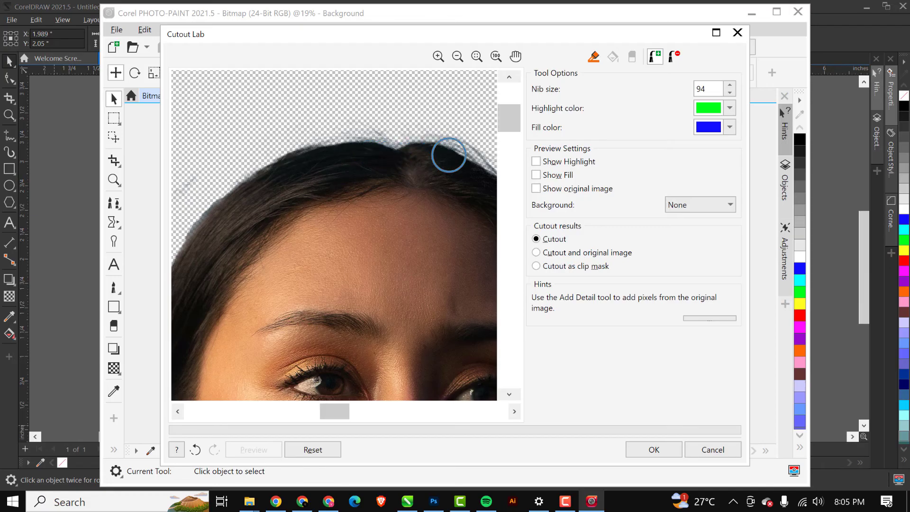
scroll(407, 183, "down", 3)
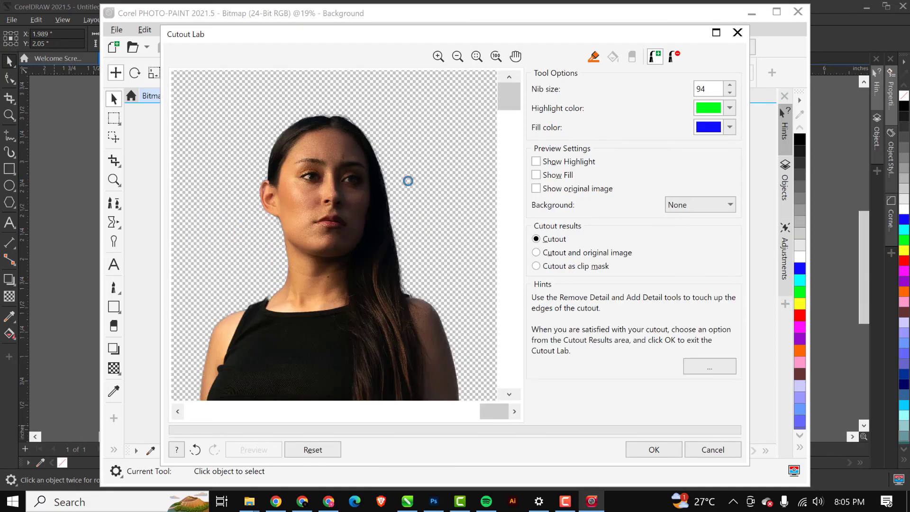
scroll(394, 208, "down", 2)
scroll(302, 253, "up", 3)
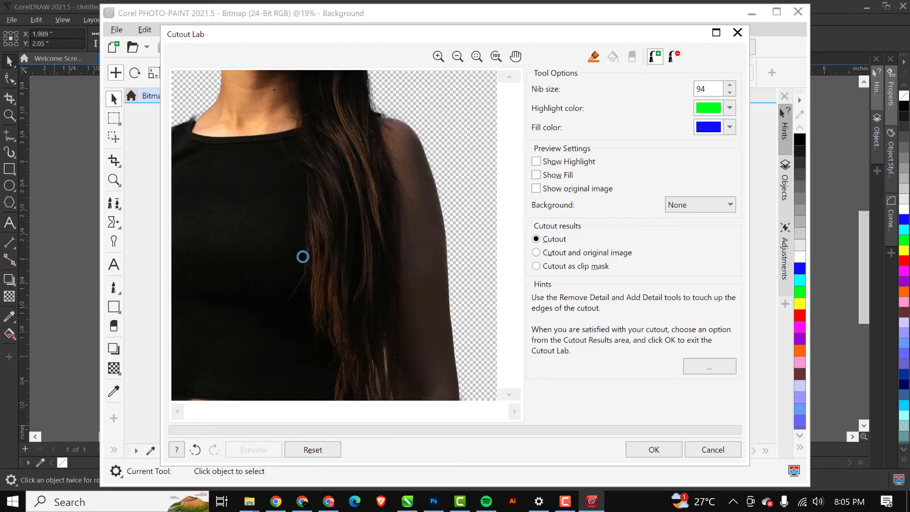
scroll(442, 254, "down", 3)
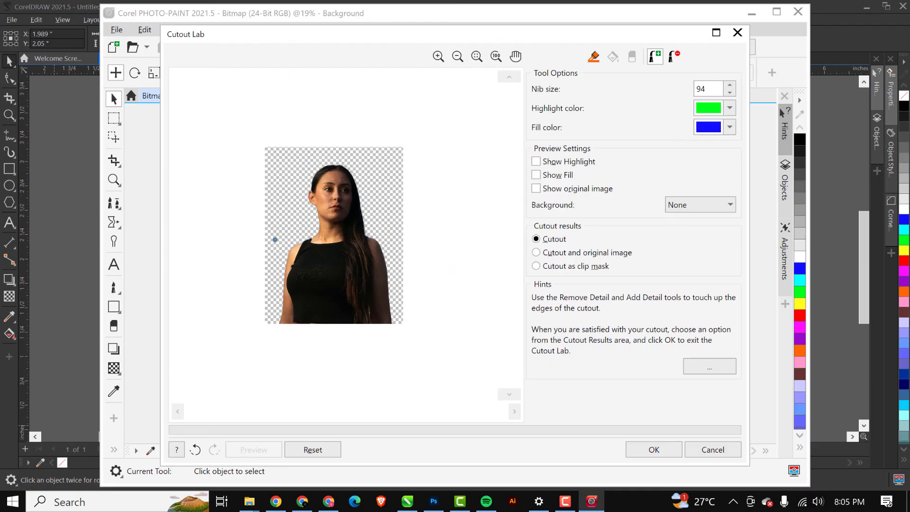
scroll(275, 240, "up", 3)
scroll(360, 250, "down", 5)
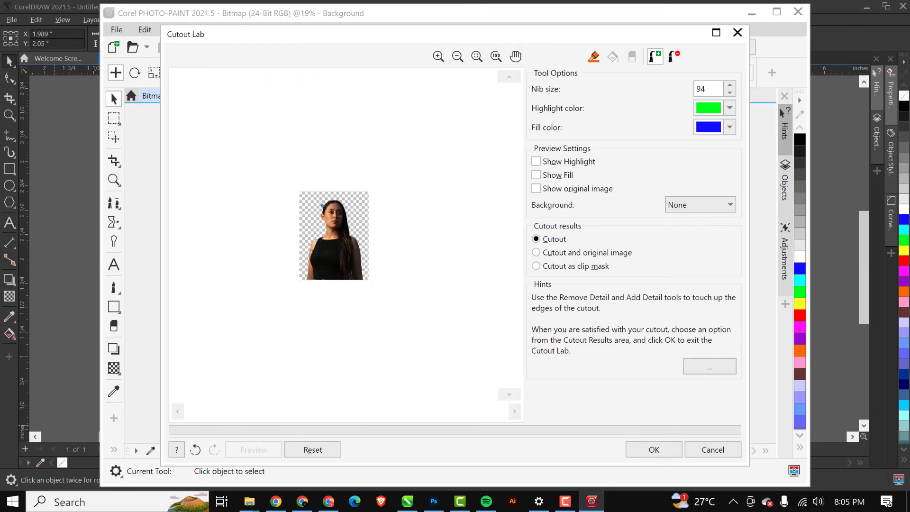
scroll(322, 205, "up", 5)
scroll(274, 235, "down", 1)
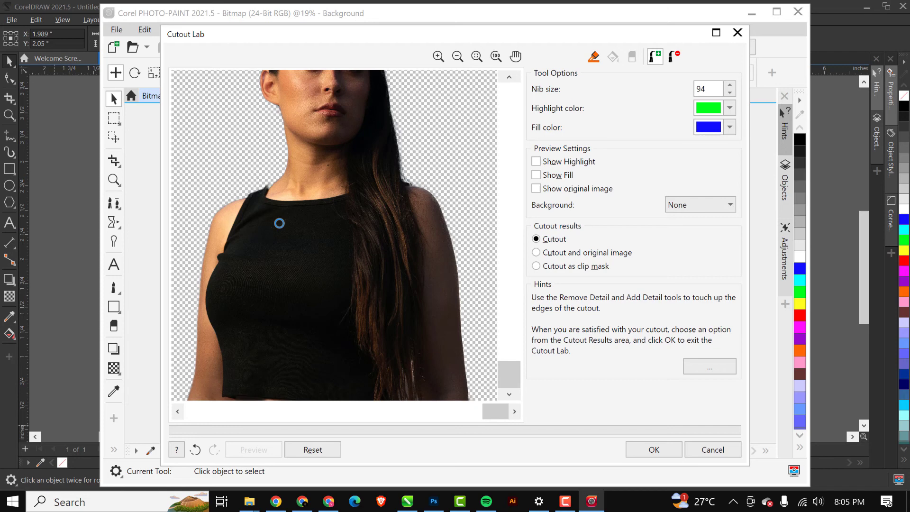
scroll(279, 216, "down", 4)
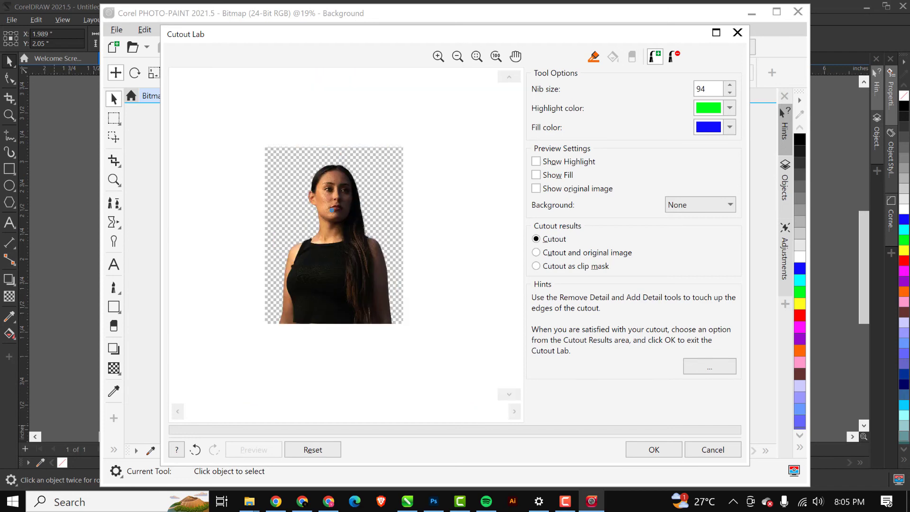
scroll(332, 209, "up", 3)
scroll(332, 208, "down", 3)
Accept the cutout, finish editing, and save the changes back to Untitled-1
left_click(664, 451)
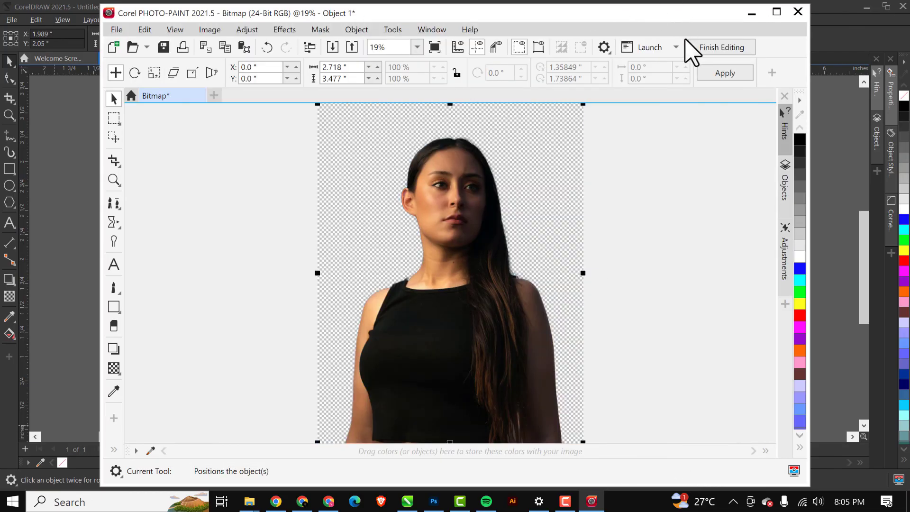
left_click(721, 47)
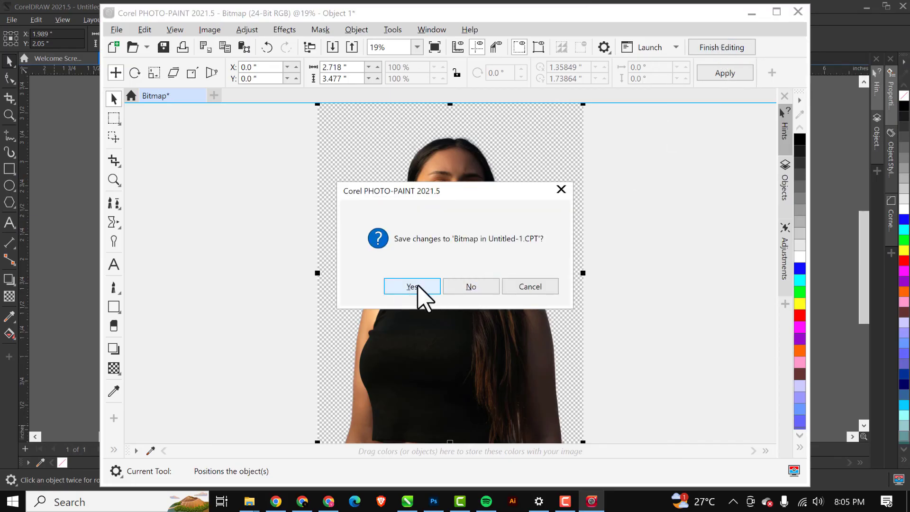
left_click(411, 287)
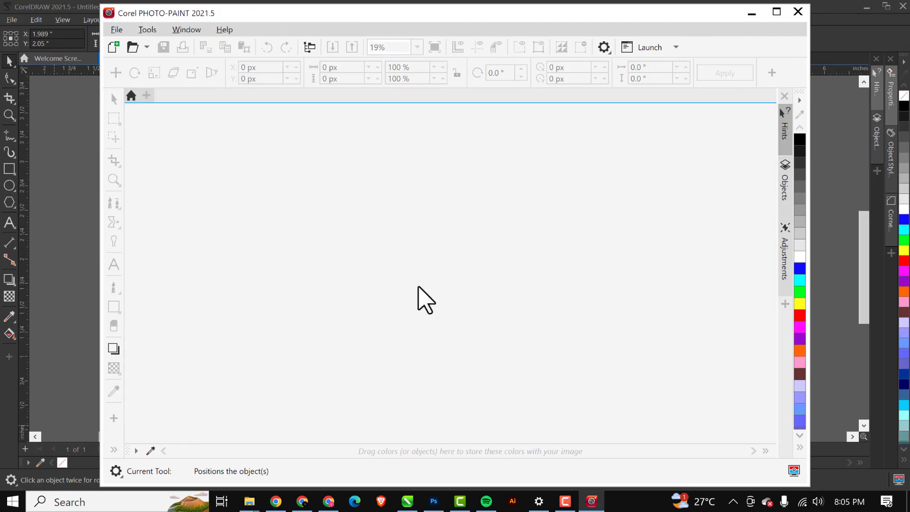
Close PHOTO-PAINT and reposition the cutout portrait on the CorelDRAW page
left_click(798, 12)
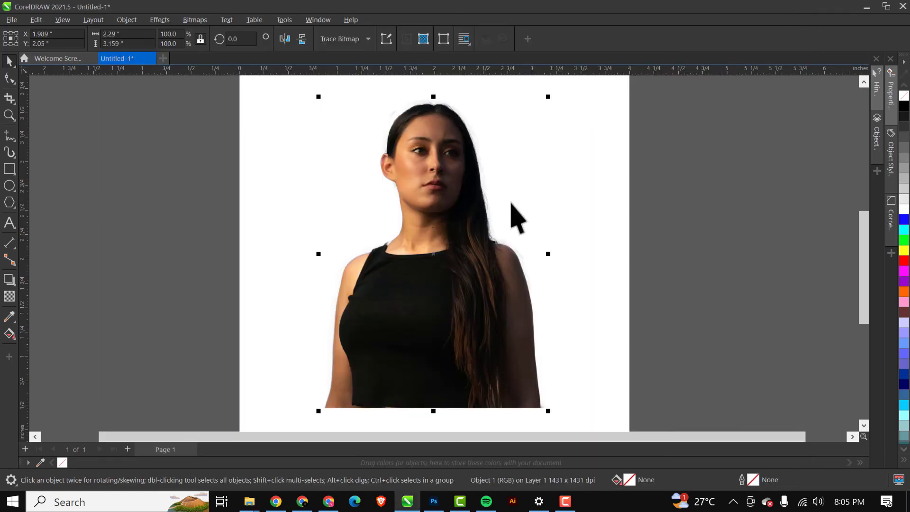
scroll(418, 204, "down", 4)
mouse_move(418, 204)
left_mouse_down()
mouse_move(573, 209)
mouse_move(542, 228)
mouse_move(414, 218)
left_mouse_up()
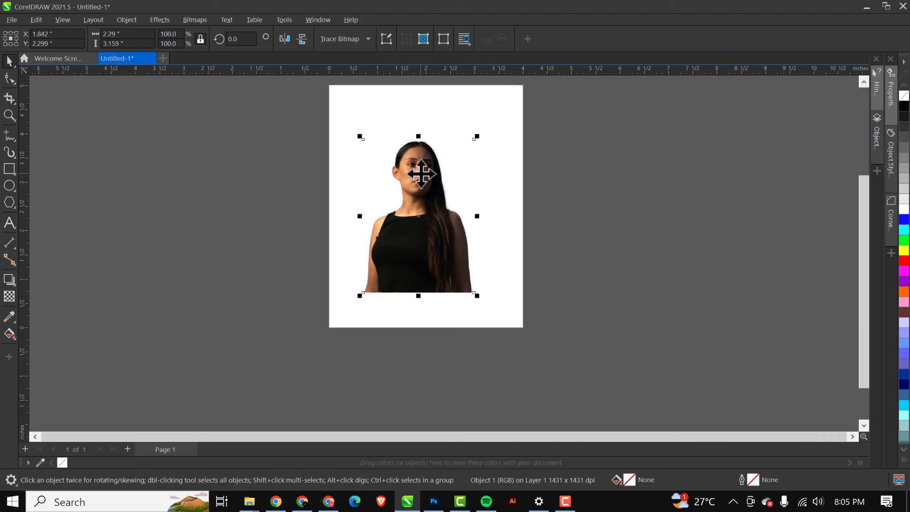
scroll(426, 177, "up", 1)
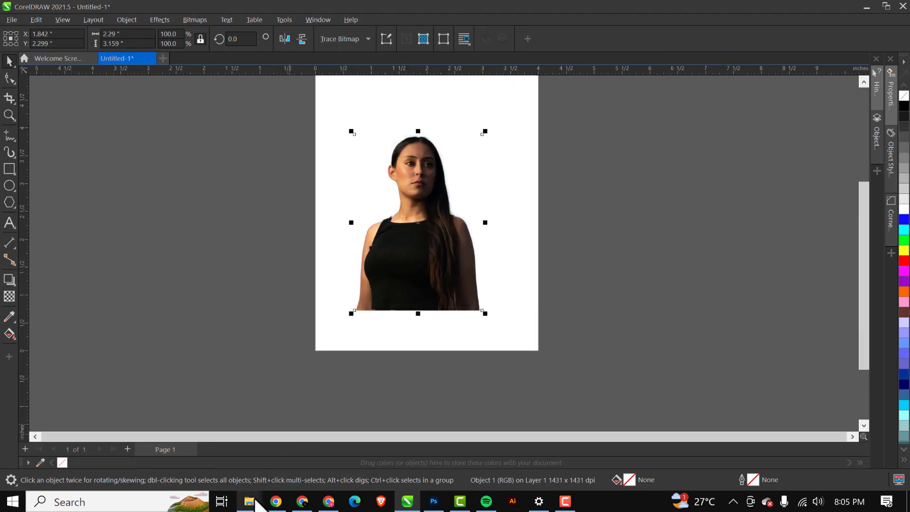
Drag the original photo from the RESOURCE FILE folder into the CorelDRAW document
mouse_move(256, 504)
left_click(295, 451)
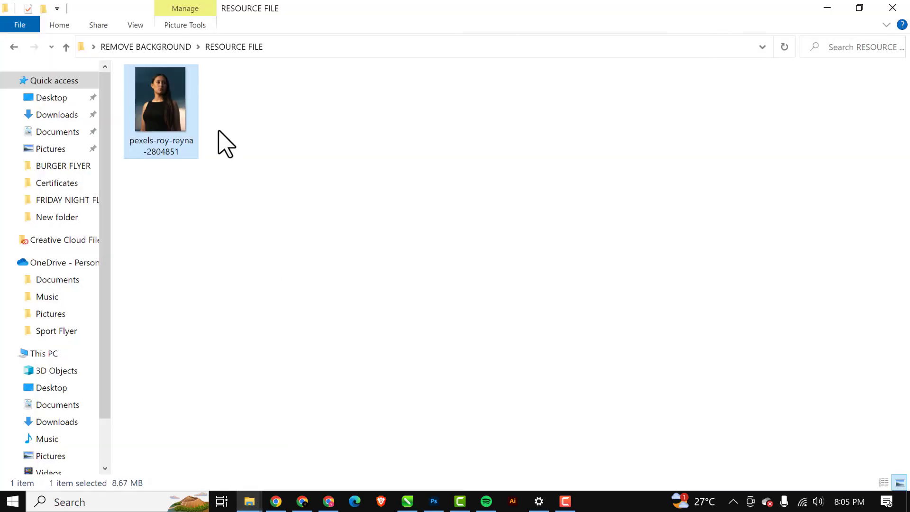
left_click_drag(170, 102, 583, 180)
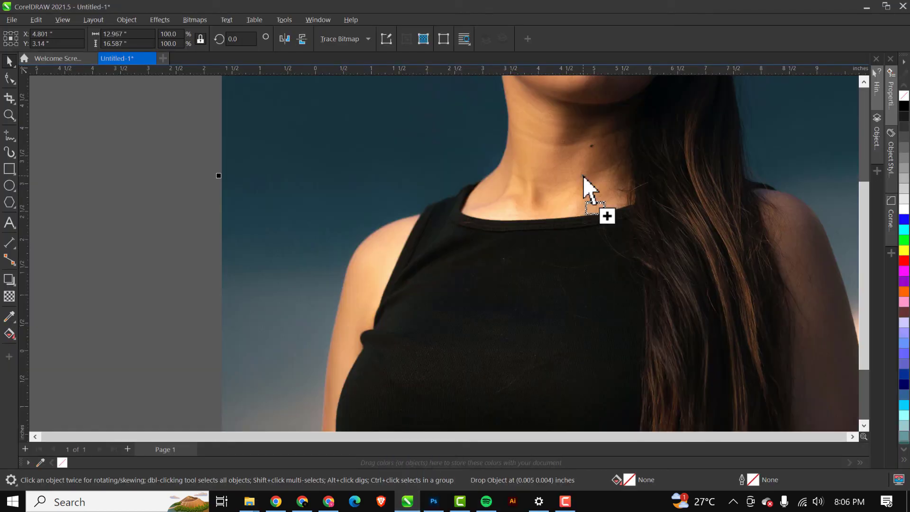
Scale the imported original photo down to 17.1% (2.215 × 2.833 inches)
scroll(609, 294, "down", 5)
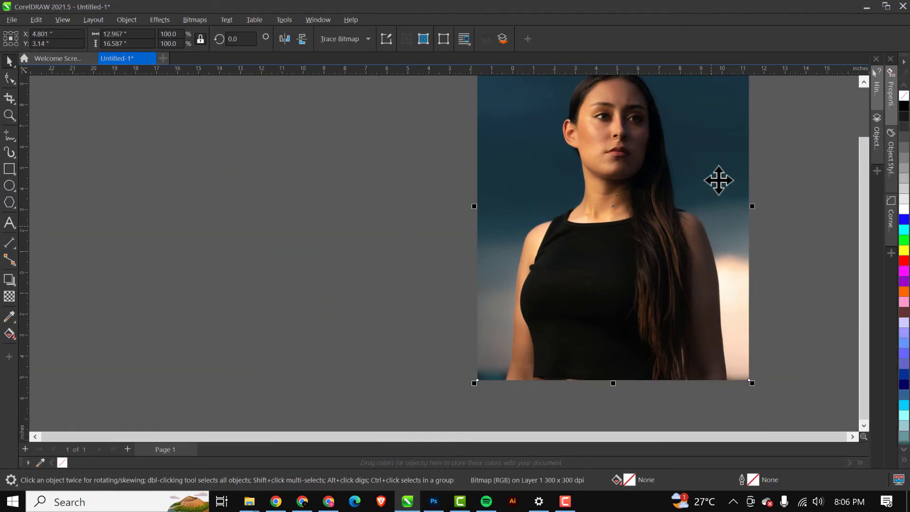
left_click_drag(752, 383, 602, 220)
scroll(607, 234, "up", 3)
scroll(574, 176, "up", 1)
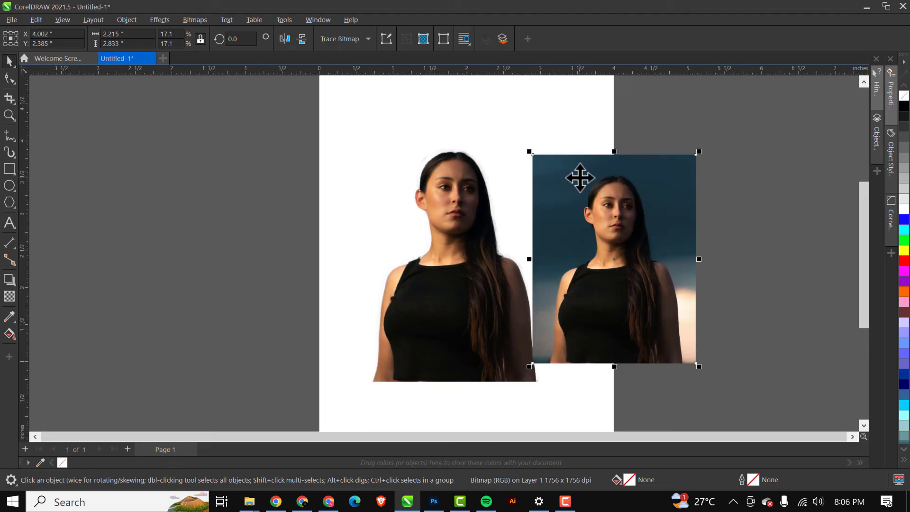
Move the original photo so it sits beside the cutout portrait
left_click(444, 208)
scroll(442, 181, "up", 2)
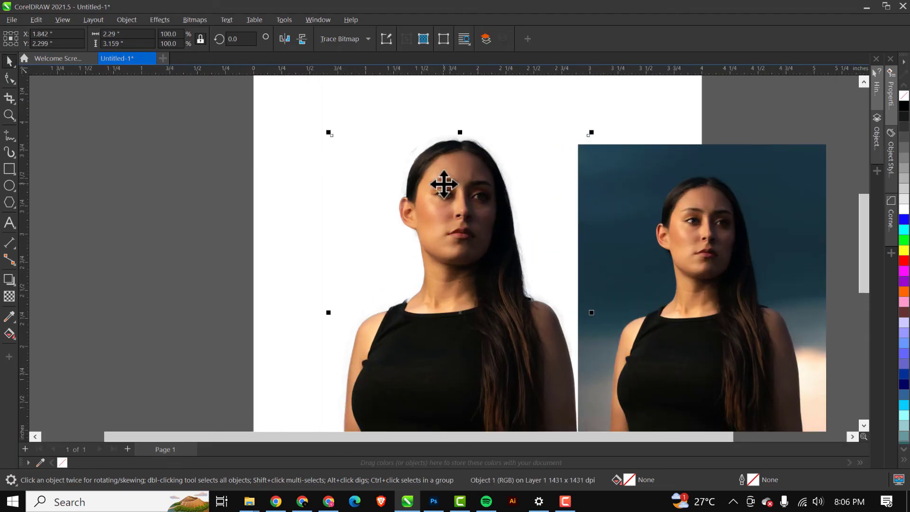
scroll(443, 183, "up", 1)
scroll(443, 184, "down", 3)
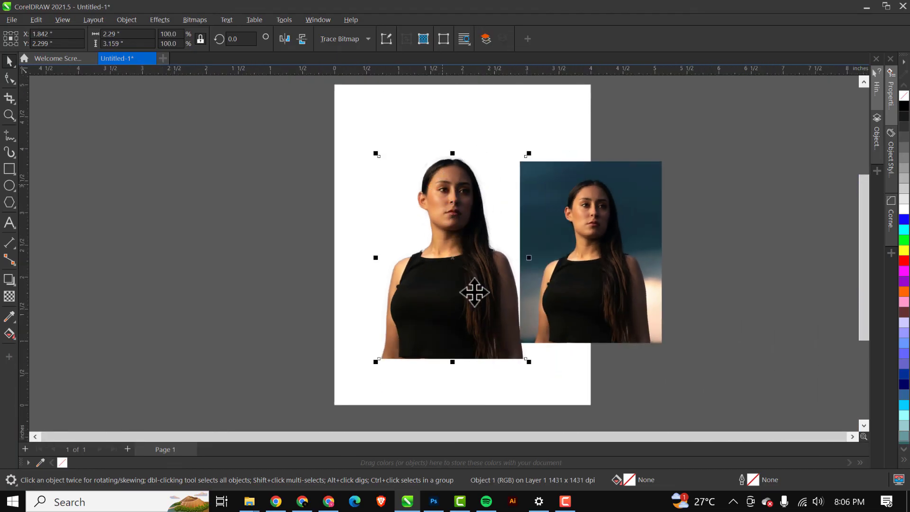
left_click_drag(589, 245, 601, 272)
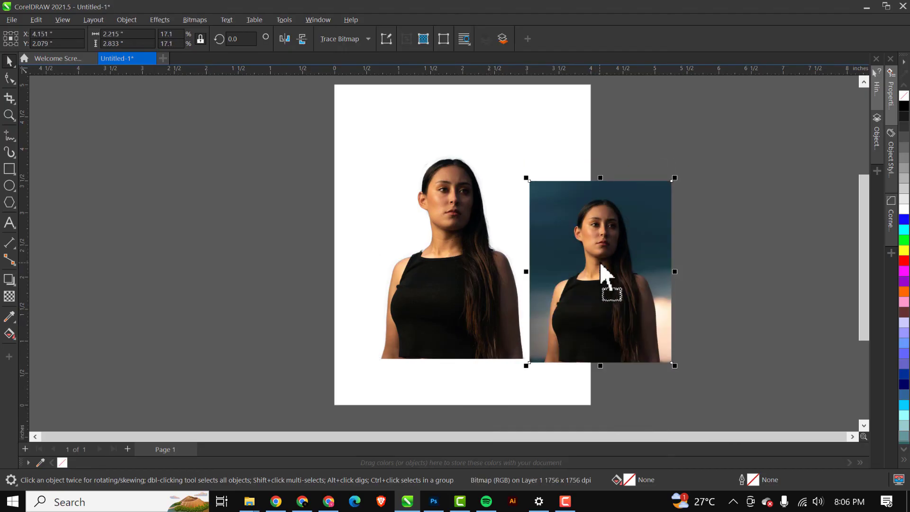